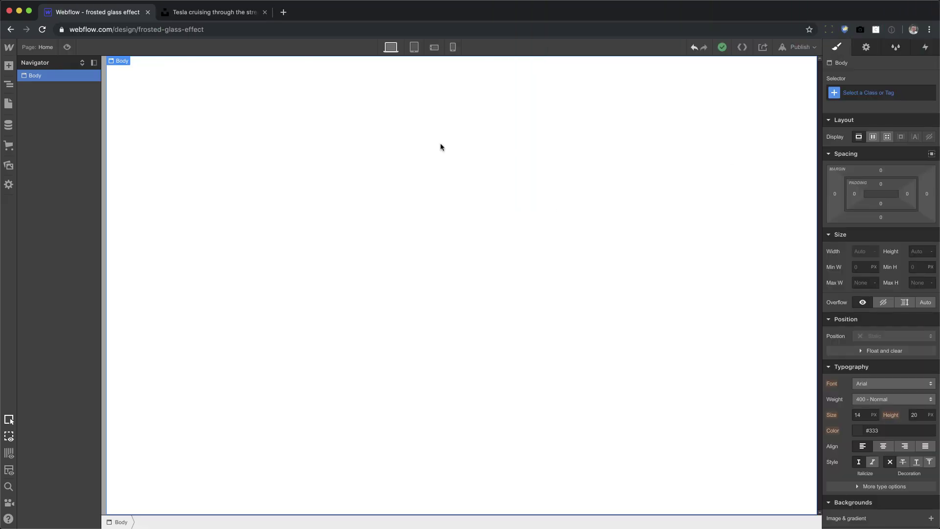
- Add a Div Block to the page and give it the class 'hero'
key("super+e")
type("div")
key("Return")
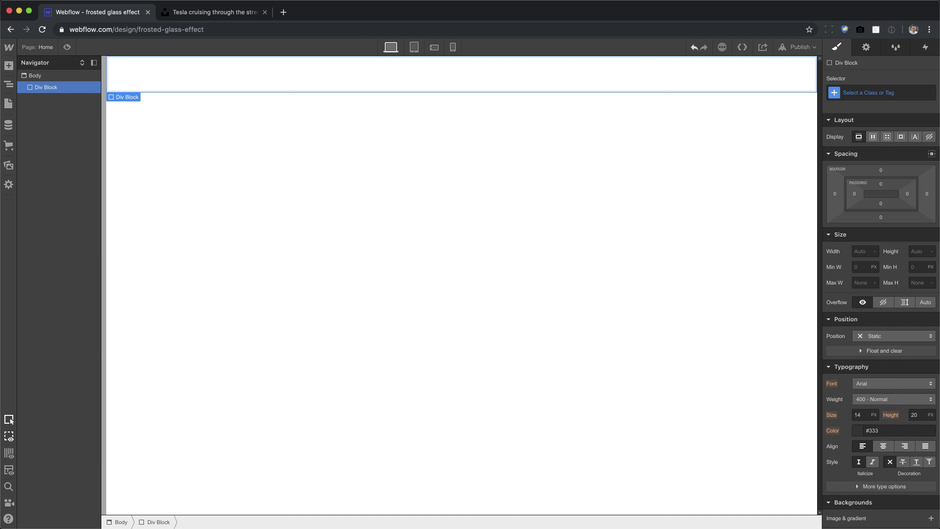
left_click(867, 93)
type("hero")
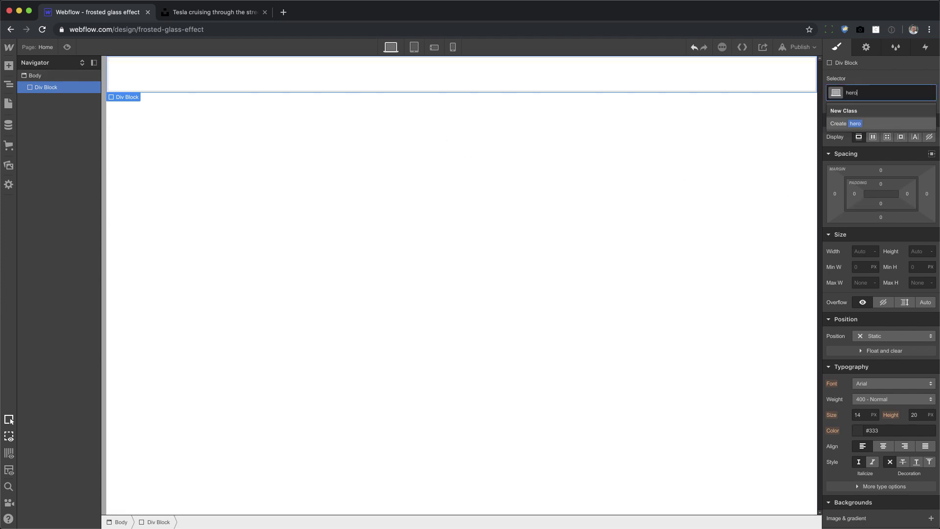
key("Return")
- Set the hero's height to 100vh and its position to Relative
left_click(917, 248)
type("10")
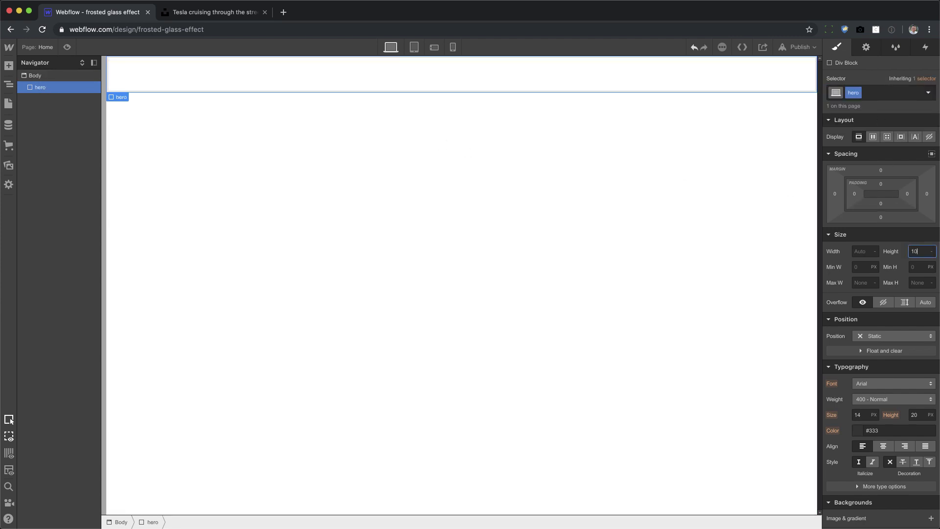
type("0vh")
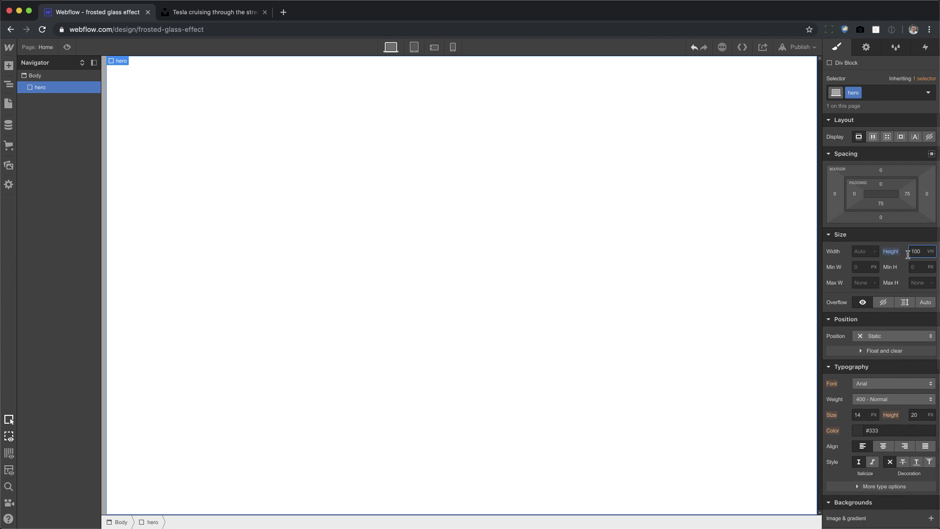
scroll(902, 312, "down", 1)
left_click(879, 312)
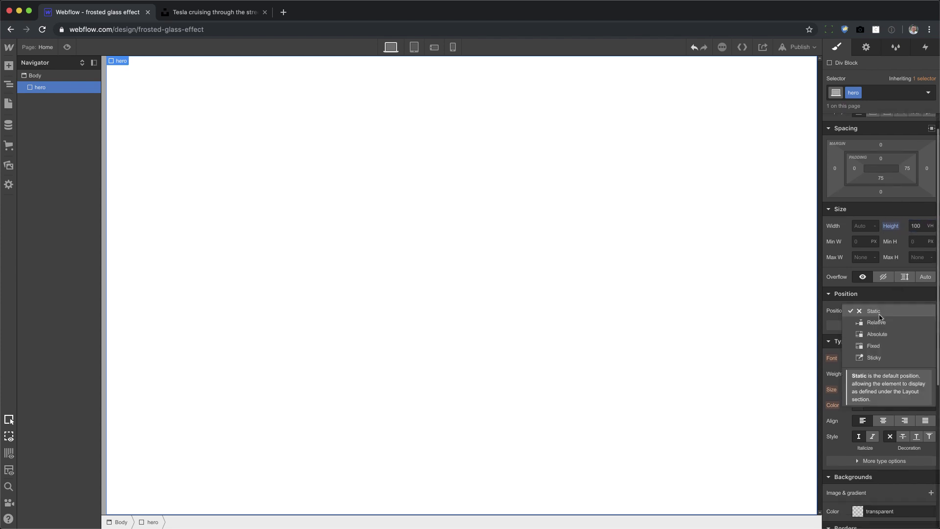
left_click(878, 324)
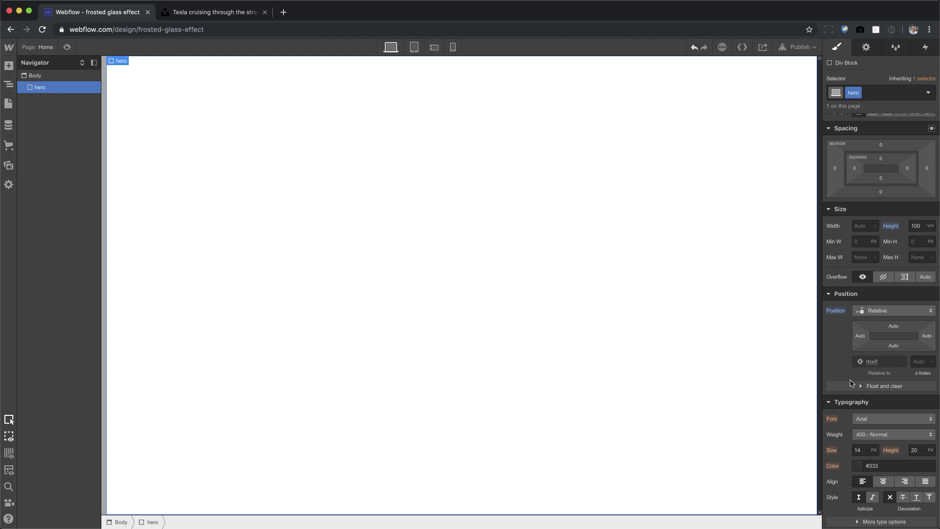
scroll(841, 337, "down", 1)
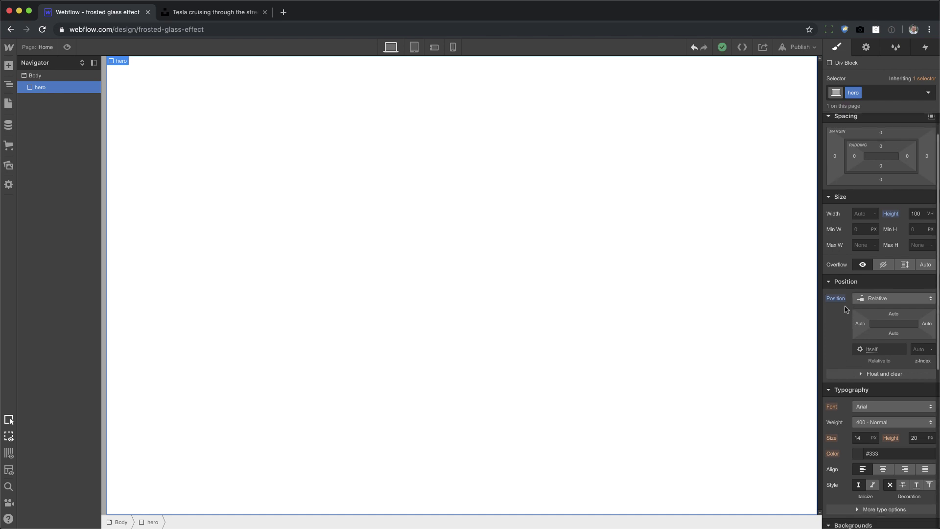
scroll(844, 314, "down", 5)
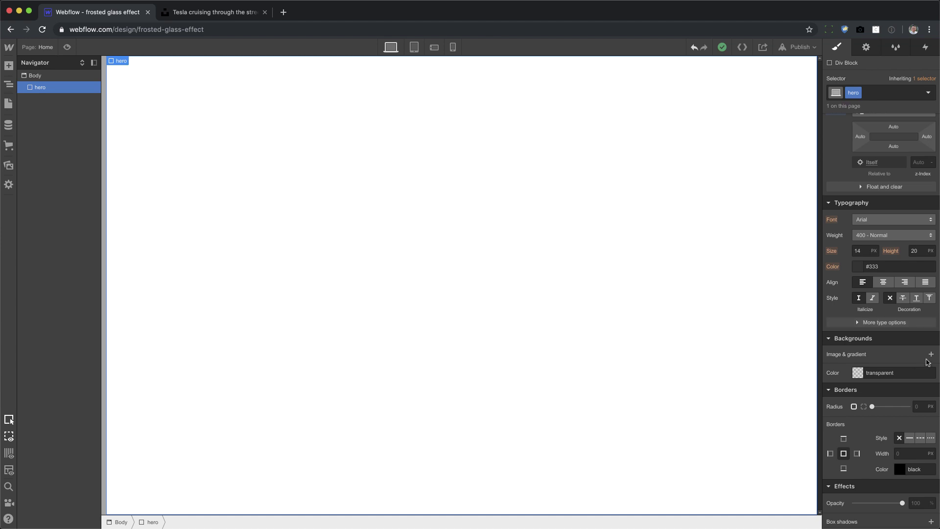
- Give the hero the car photo background set to Cover, centered, no tiling, fixed
left_click(931, 354)
left_click(886, 232)
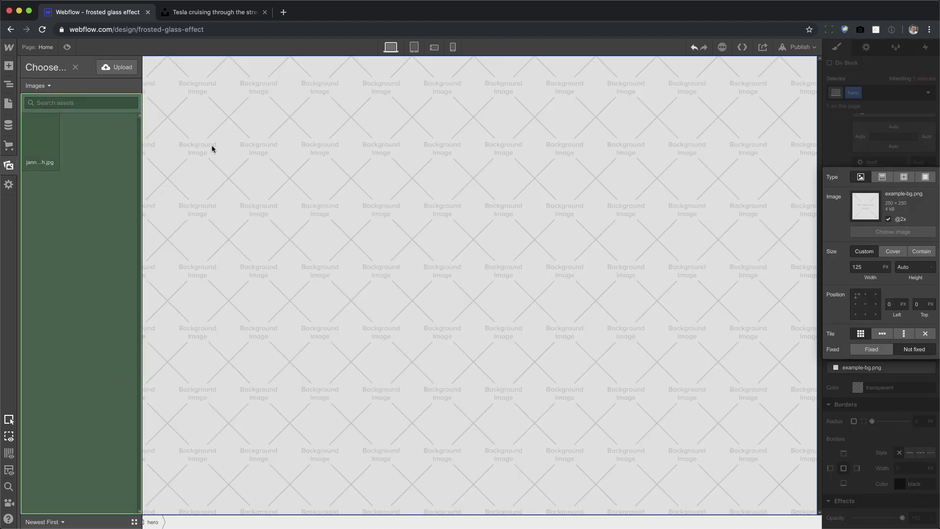
left_click(39, 142)
left_click(898, 253)
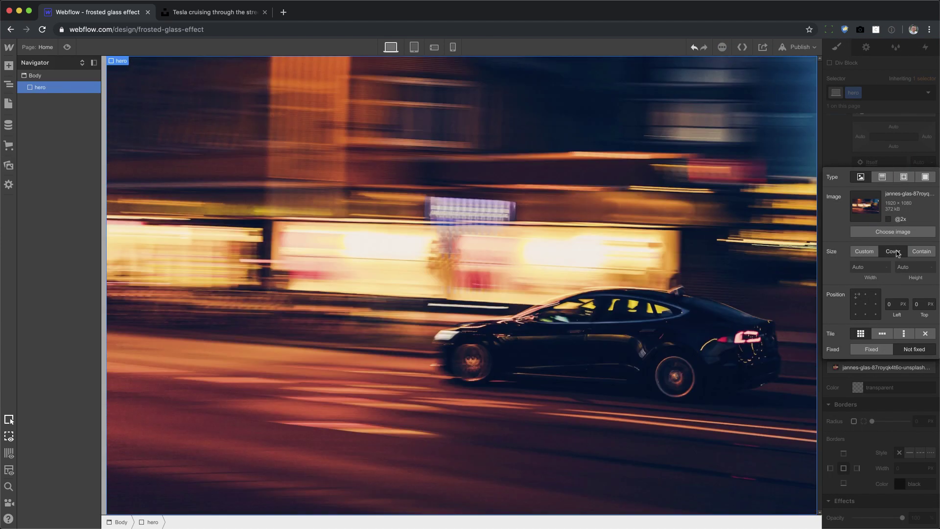
left_click(866, 304)
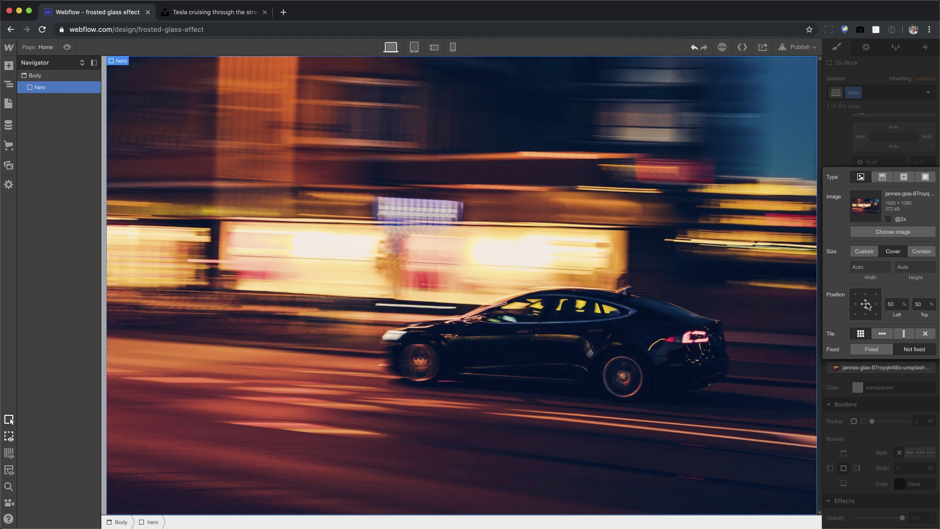
left_click(925, 334)
left_click(872, 350)
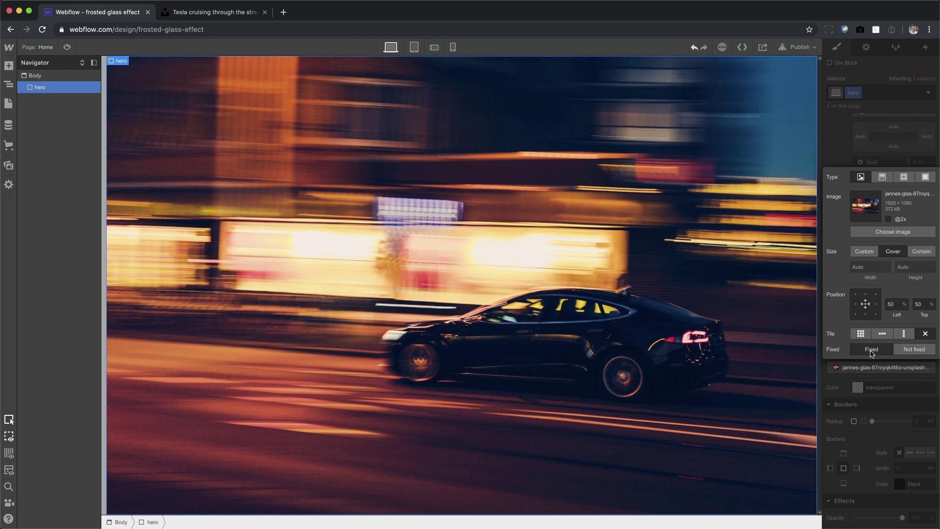
left_click(879, 397)
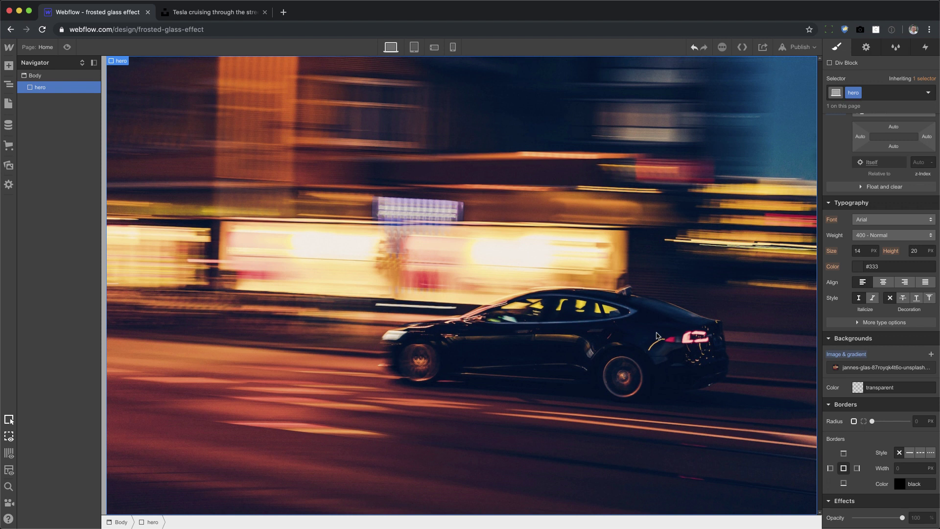
key("super+e")
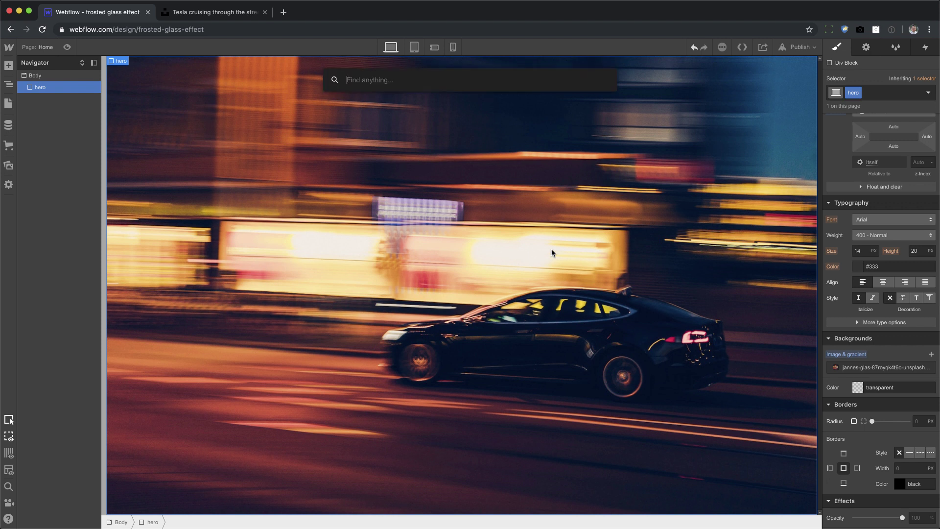
- Add a Div Block inside the hero with the class 'frosted glass wrapper'
type("div")
key("Return")
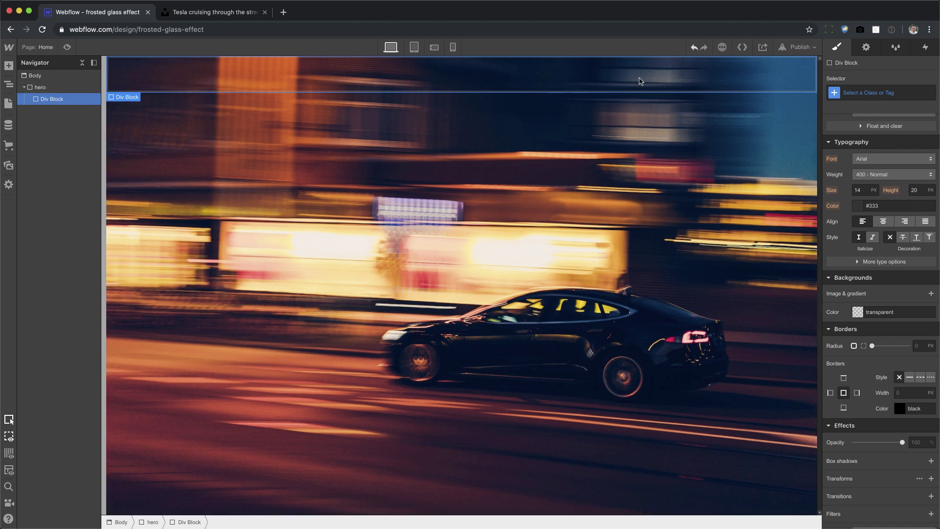
left_click(839, 93)
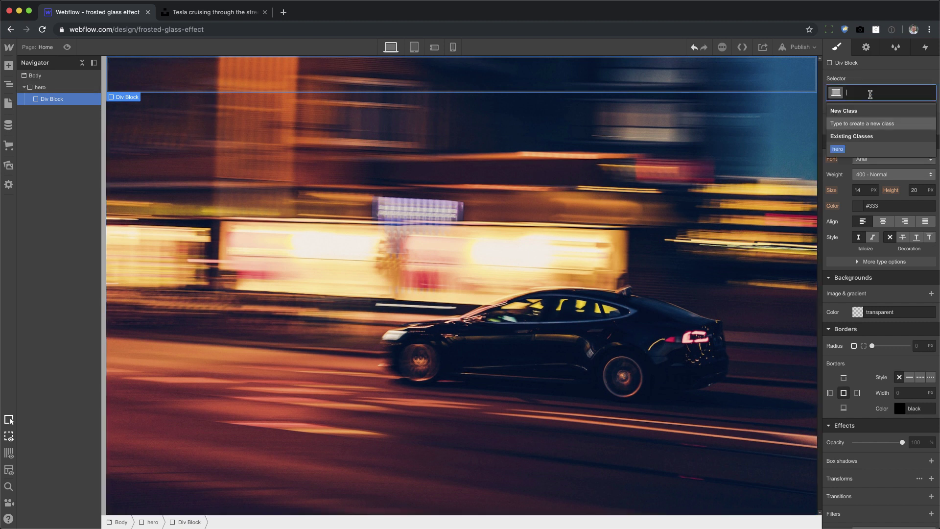
type("frosted")
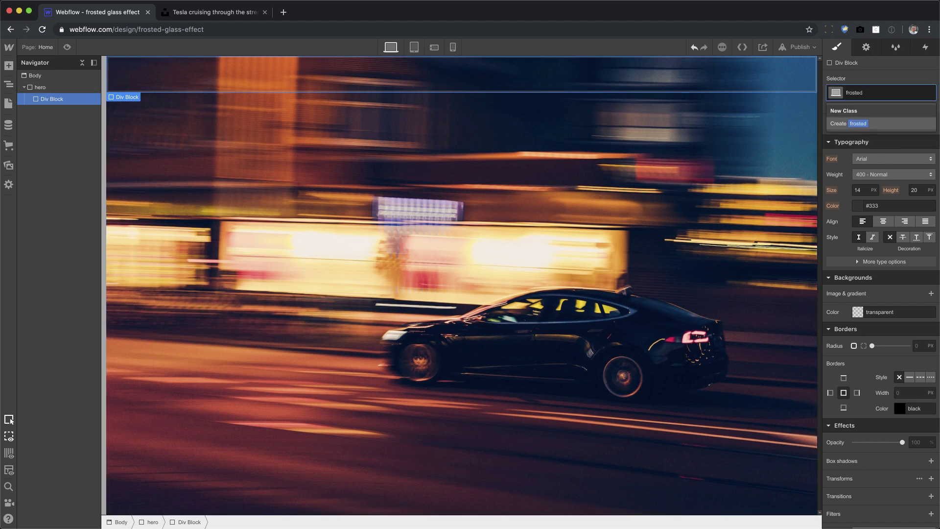
type(" glass wrapper")
key("Return")
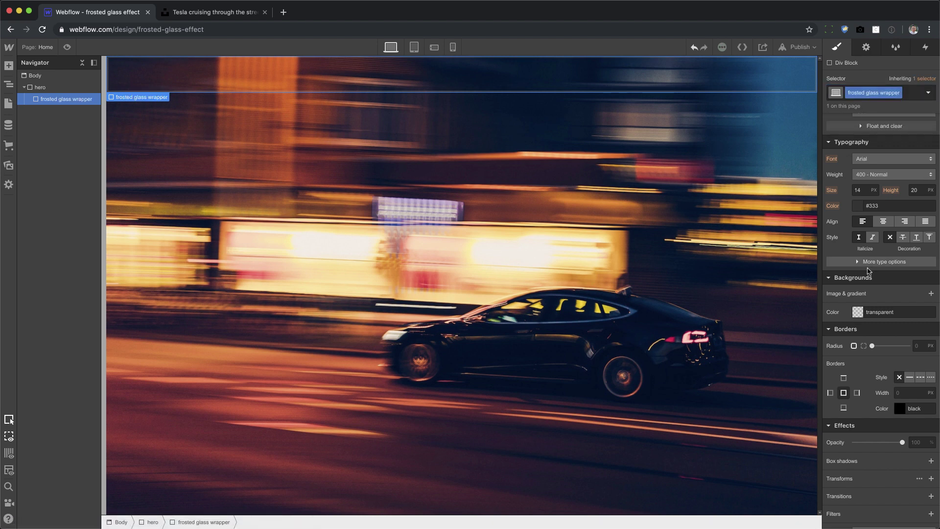
- Make the wrapper 50% wide, 200px tall, absolute at 28% bottom and 9% right
scroll(869, 271, "up", 5)
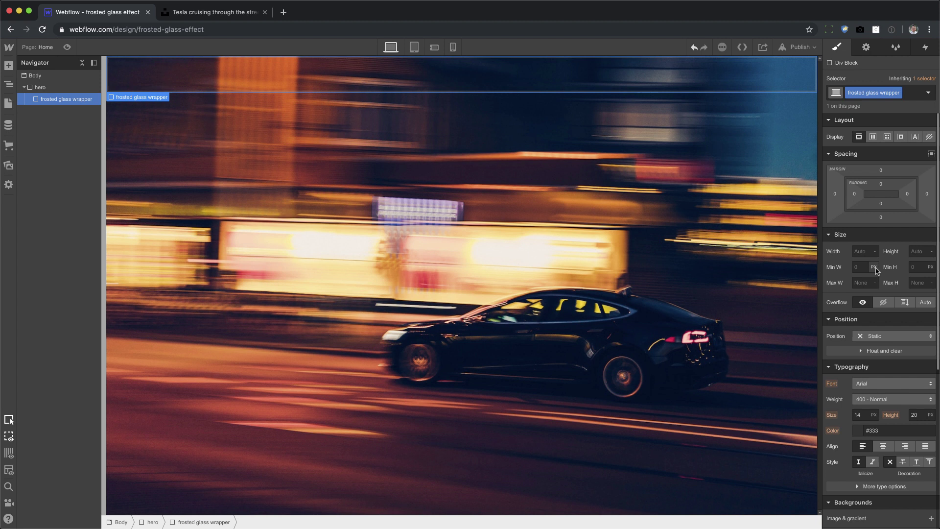
left_click(862, 251)
type("50")
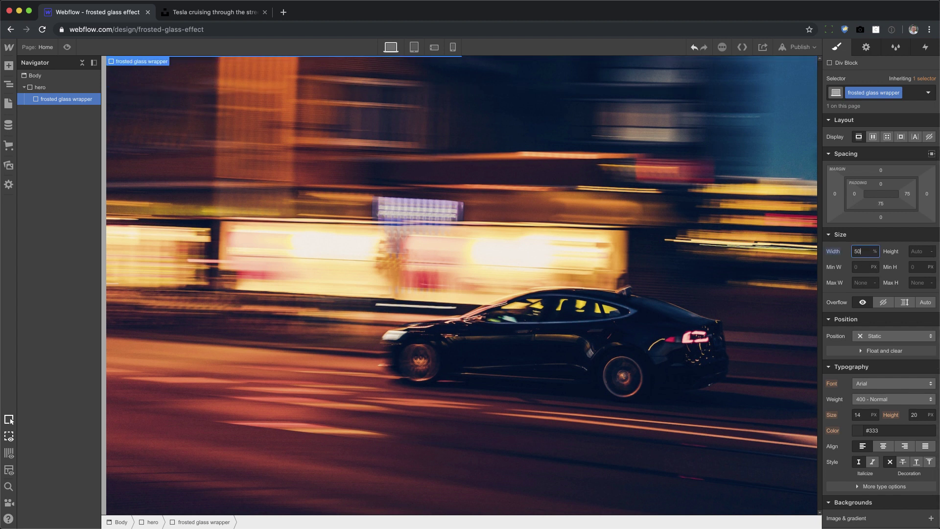
key("Tab")
key("Return")
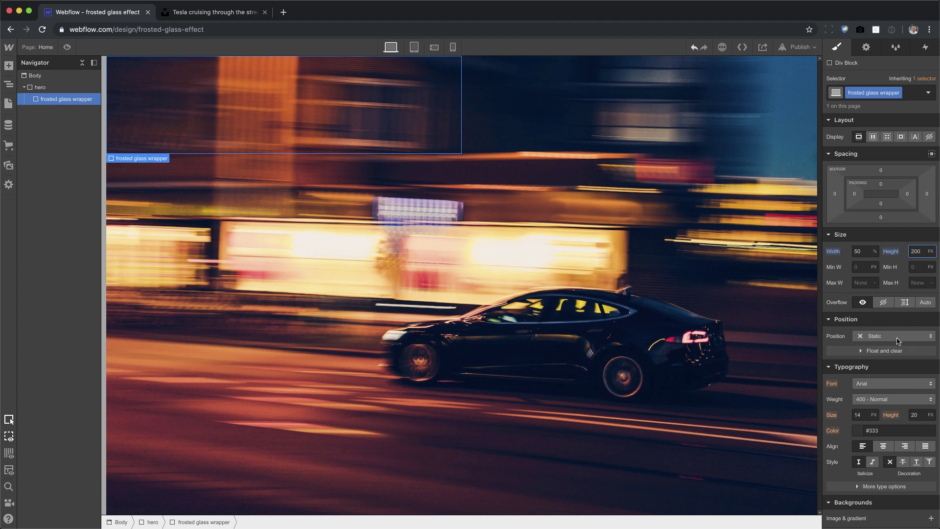
left_click(882, 336)
left_click(888, 360)
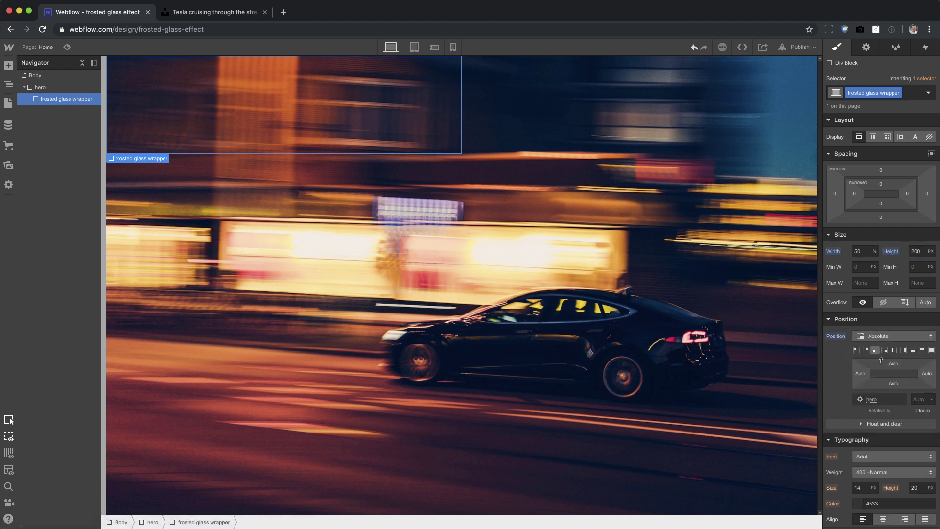
left_click(884, 350)
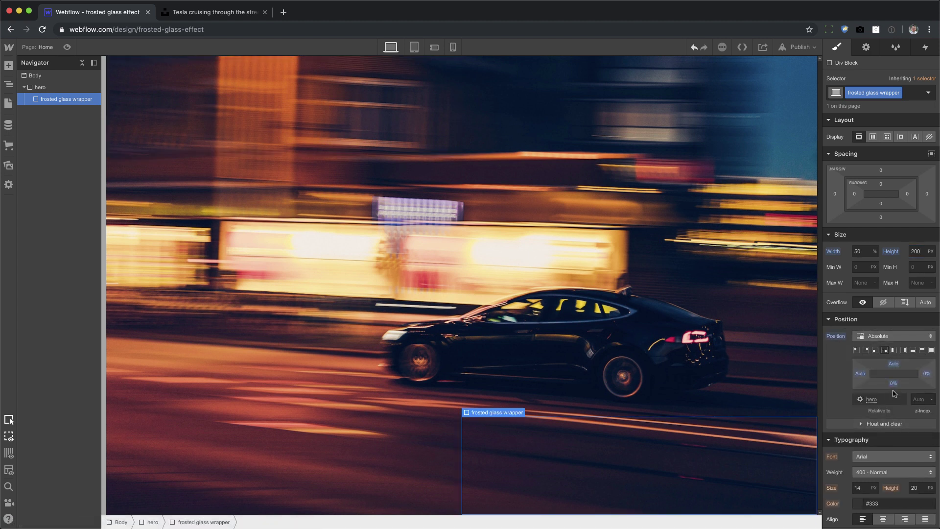
left_click_drag(893, 375, 895, 378)
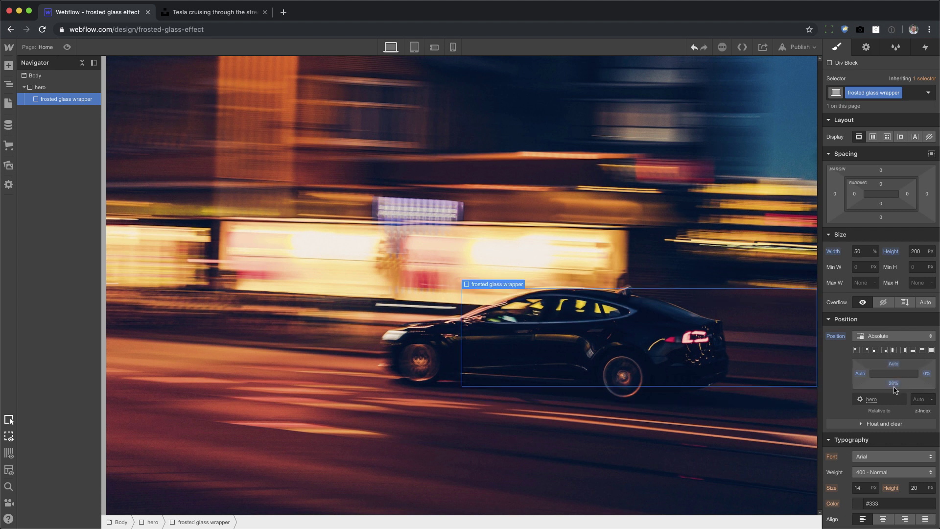
left_click_drag(926, 373, 920, 378)
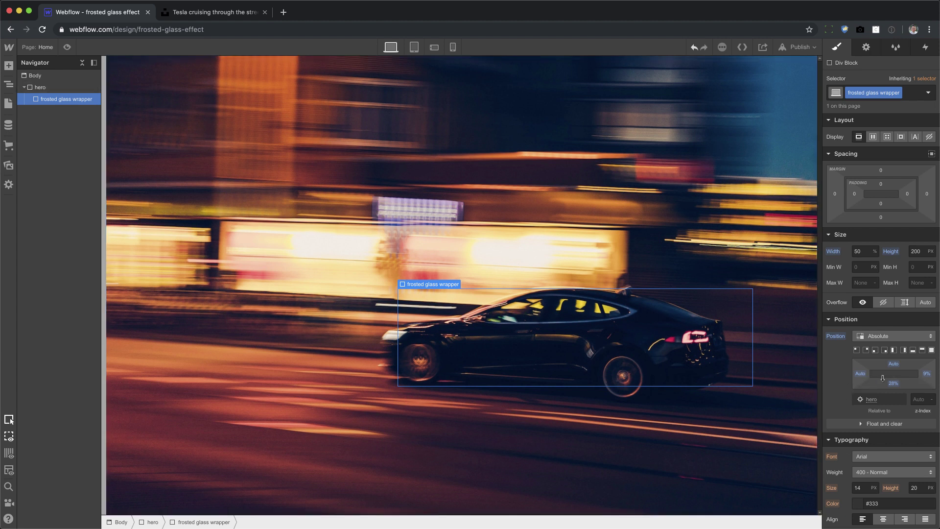
- Set the frosted glass wrapper's Overflow to Hidden
scroll(894, 381, "down", 3)
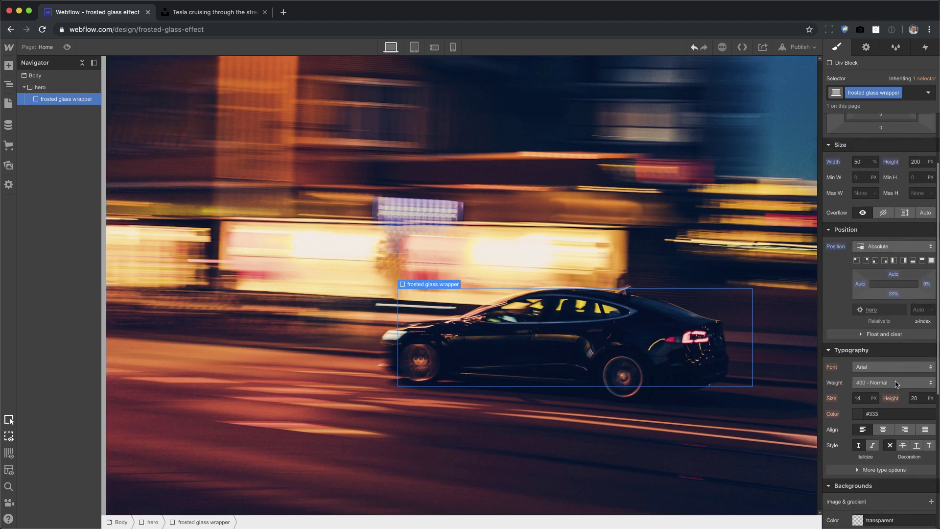
scroll(896, 384, "down", 5)
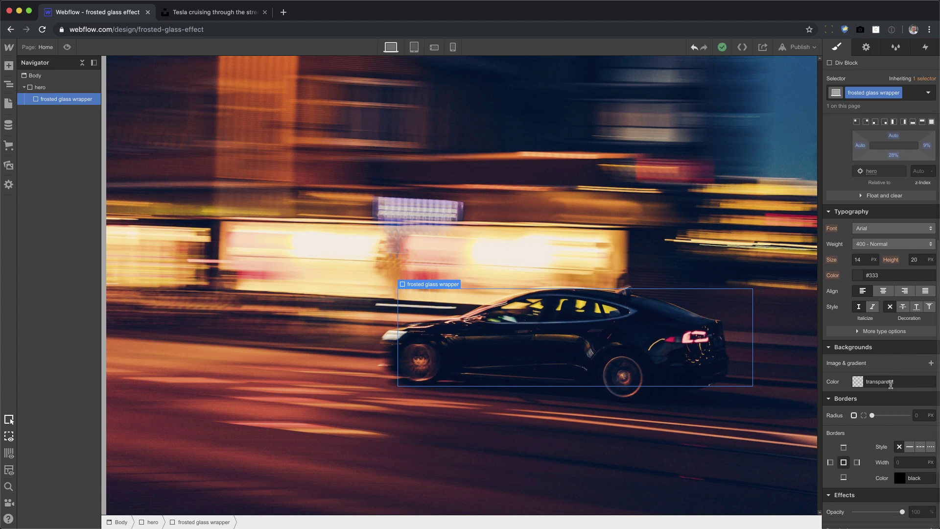
scroll(864, 304, "up", 5)
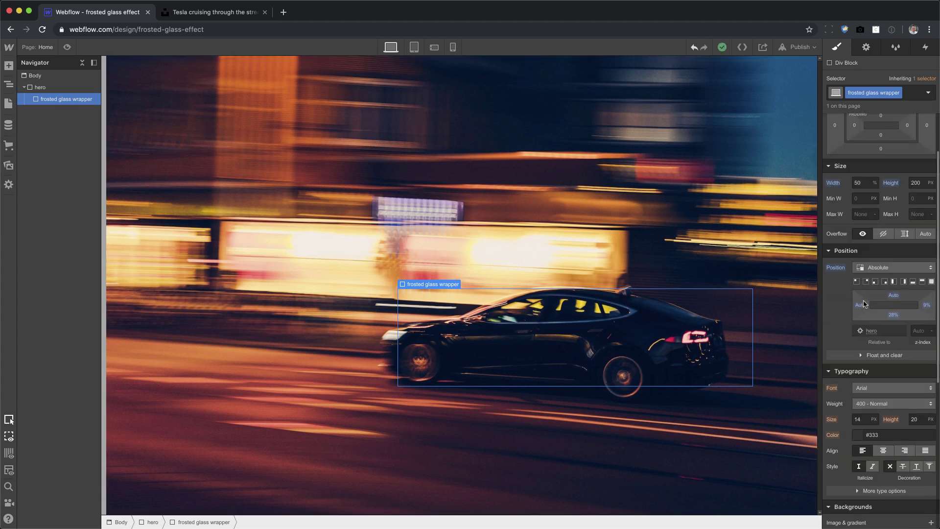
left_click(884, 235)
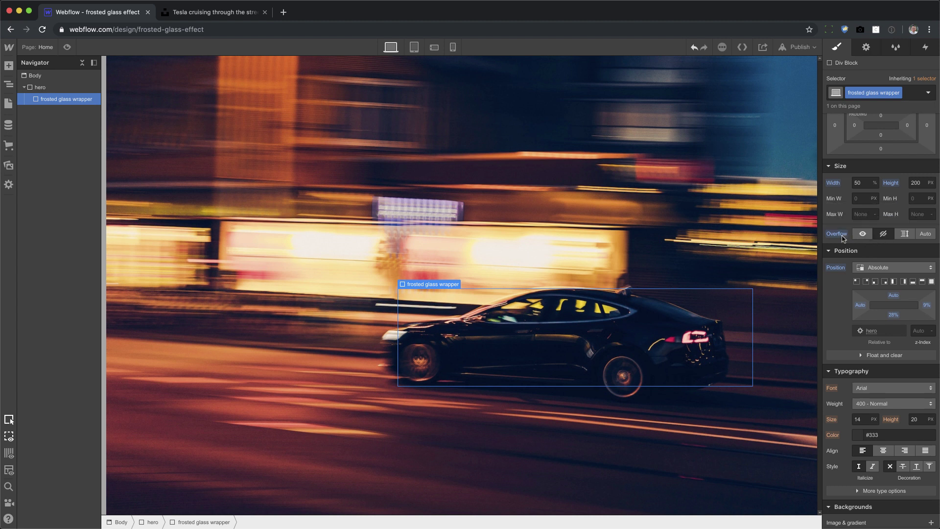
left_click(863, 235)
left_click(884, 235)
- Add a Div Block inside the wrapper with the class 'frosted glass'
key("super+e")
type("div")
key("Return")
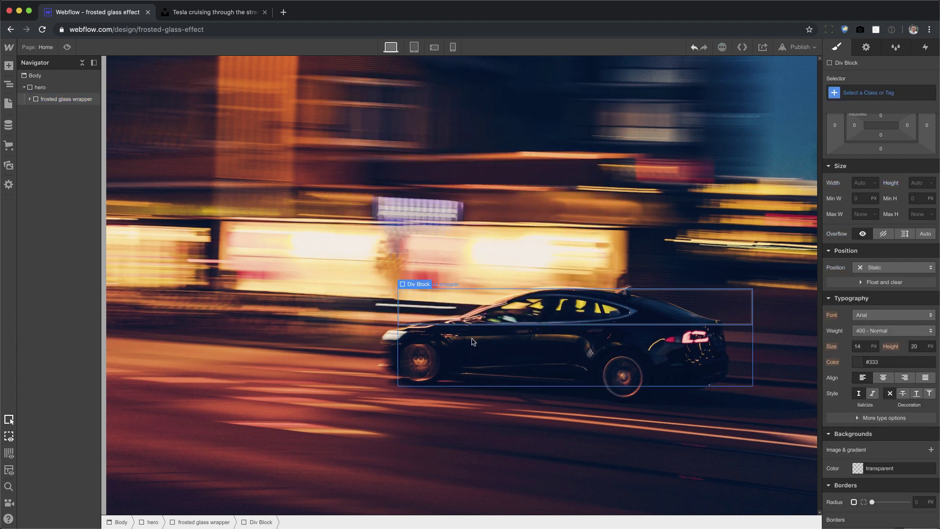
key("super+Return")
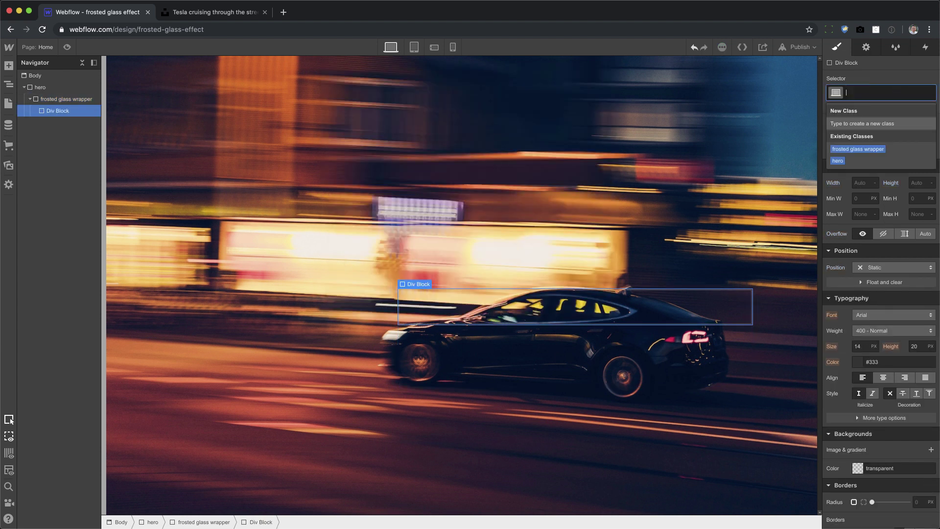
type("froist")
key("BackSpace")
type("s")
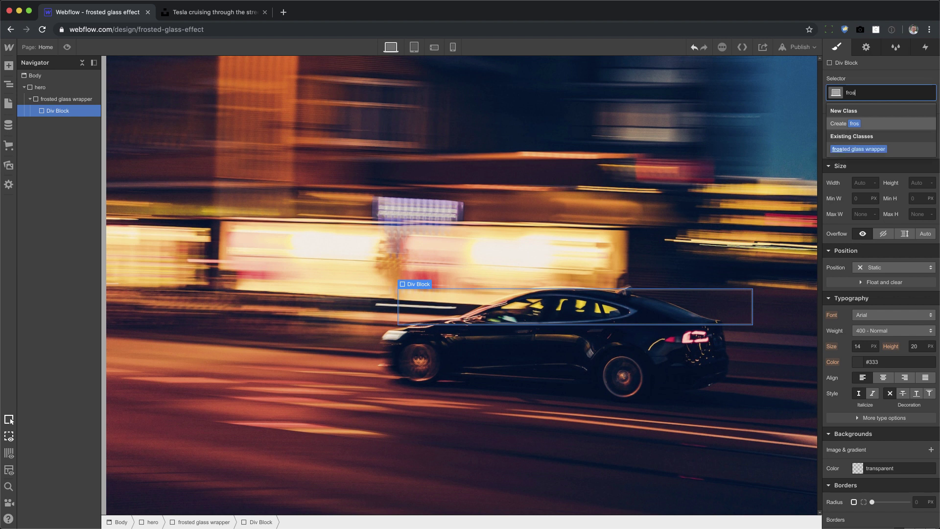
type("ted glass")
key("Return")
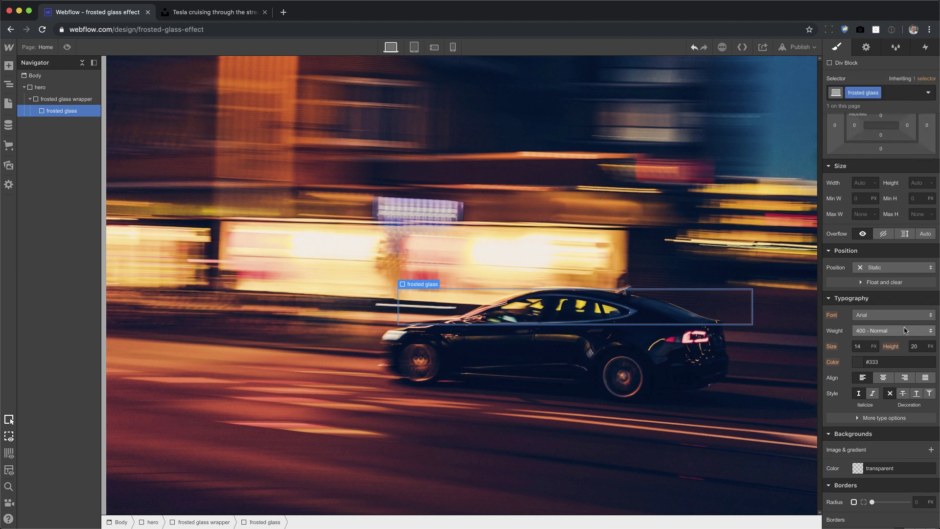
- Set the frosted glass div's height to 100%
scroll(916, 254, "up", 2)
left_click(919, 234)
type("100")
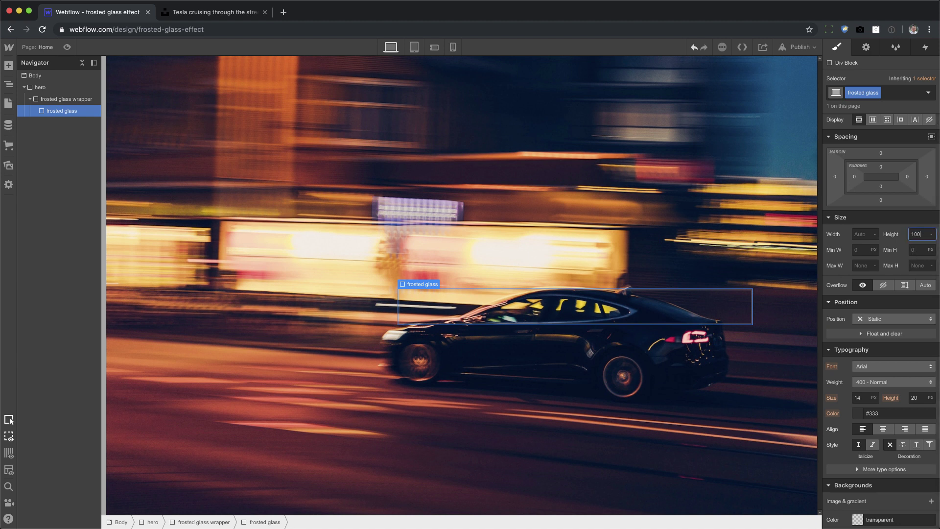
type("%")
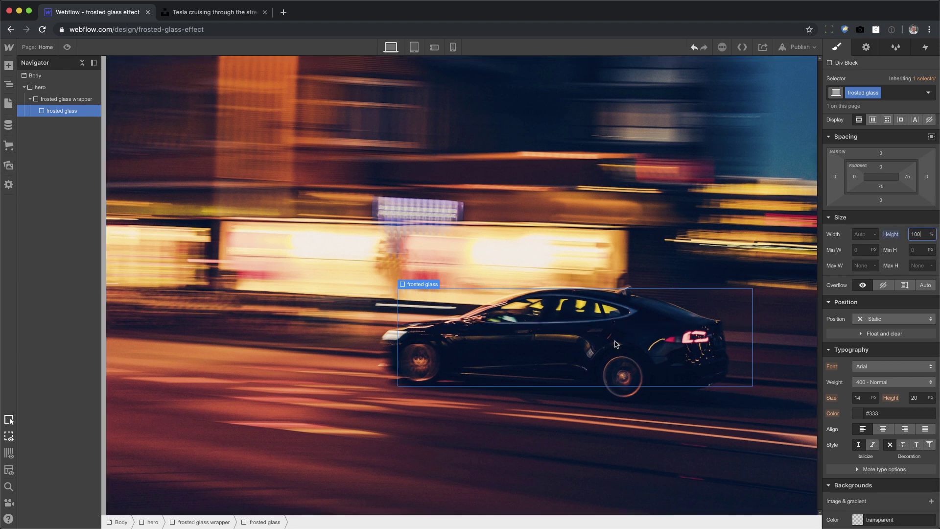
scroll(881, 390, "down", 8)
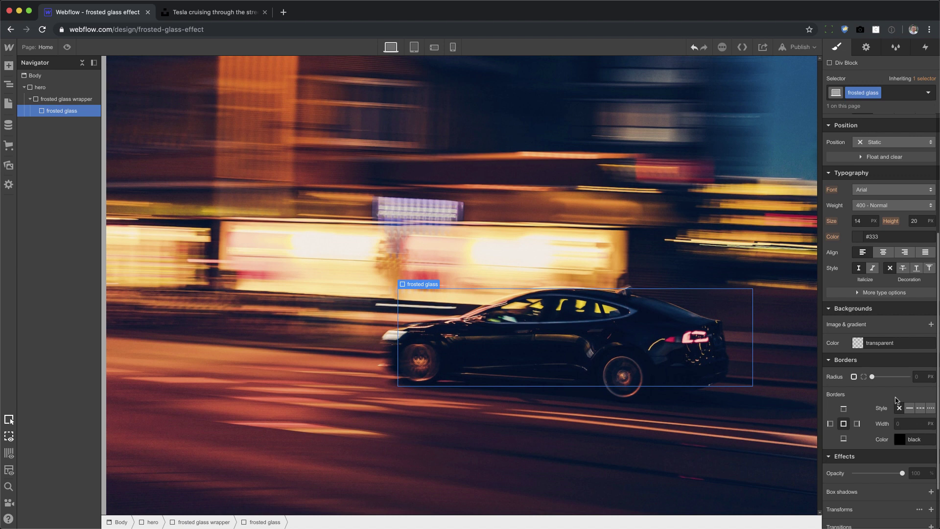
- Give the frosted glass div the car photo background: Cover, centered, no repeat, fixed
left_click(931, 305)
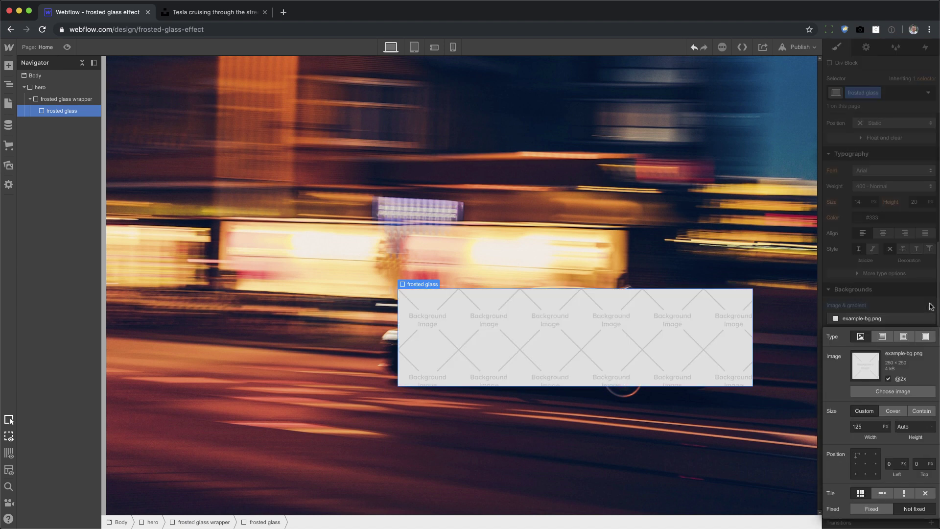
left_click(887, 394)
left_click(46, 143)
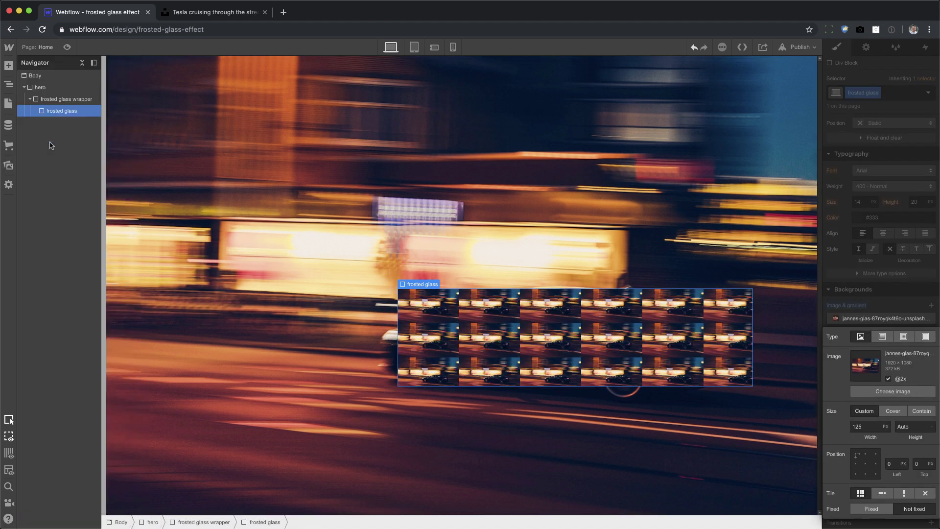
left_click(893, 413)
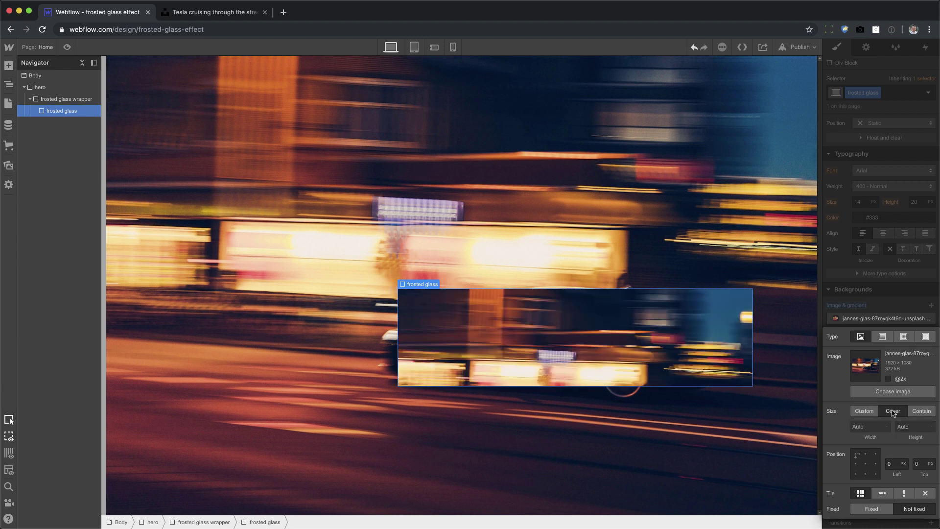
left_click(866, 464)
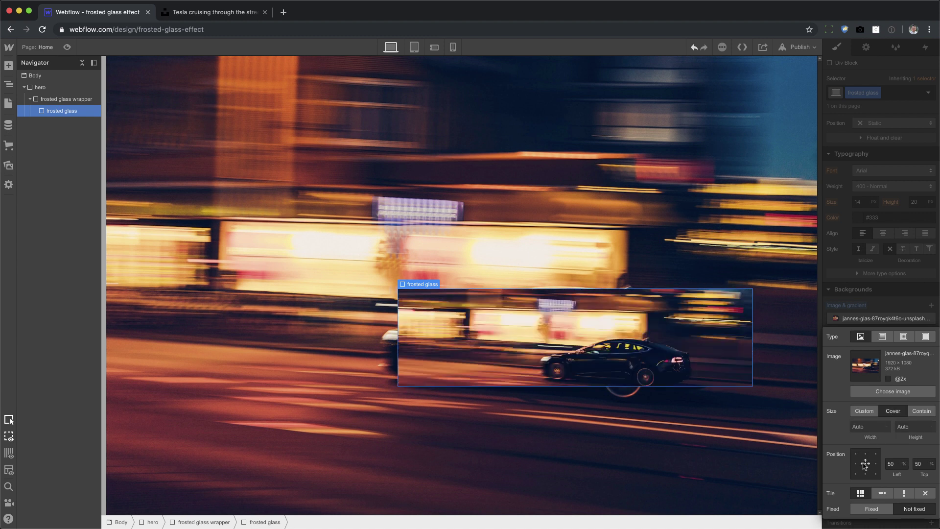
left_click(928, 494)
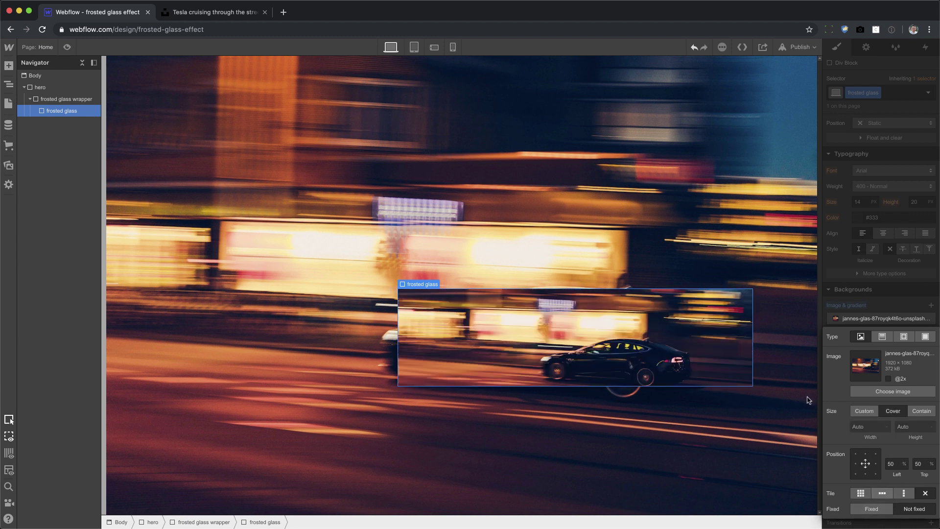
left_click(872, 511)
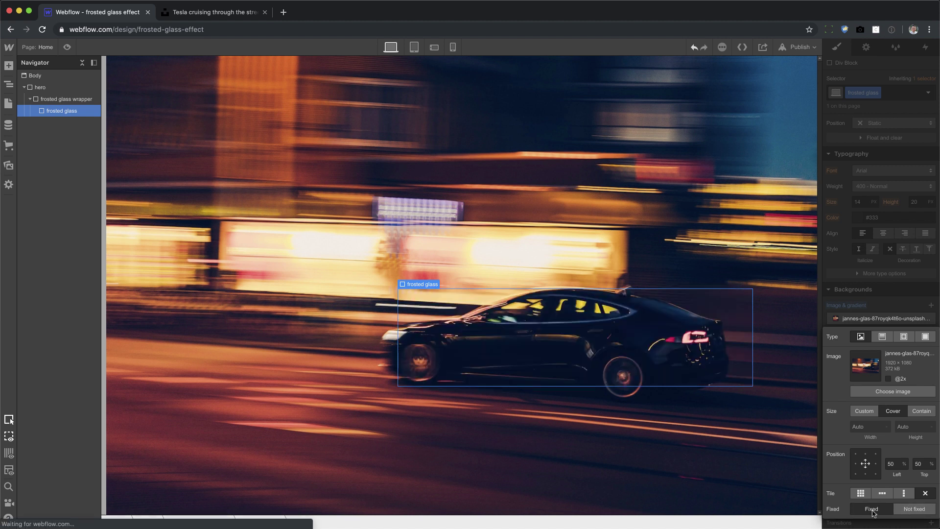
left_click(905, 294)
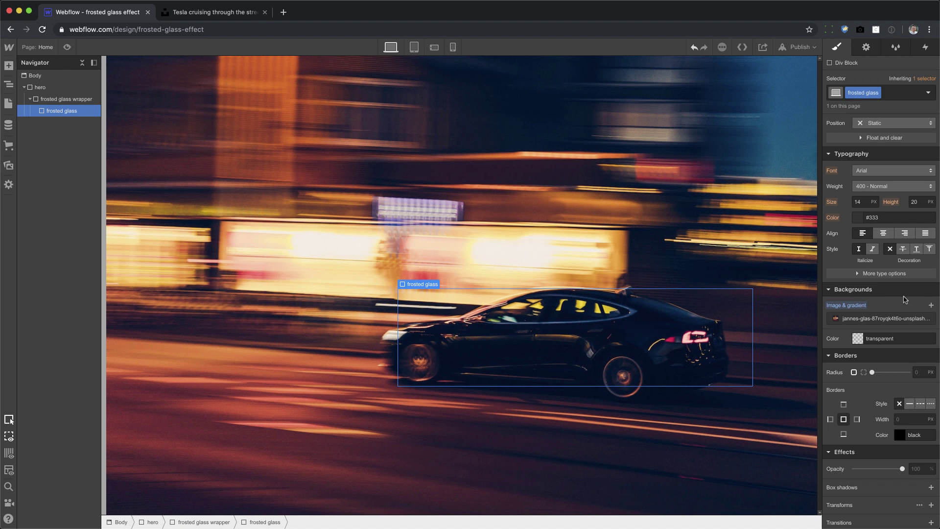
- Change the frosted glass wrapper's bottom offset from 28% to 21%
left_click(73, 100)
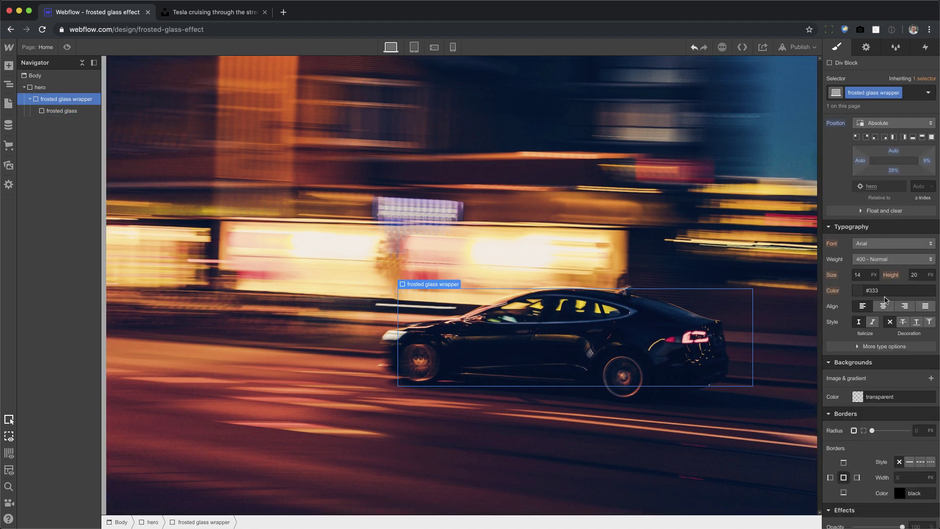
scroll(886, 300, "up", 1)
left_click_drag(894, 189, 896, 228)
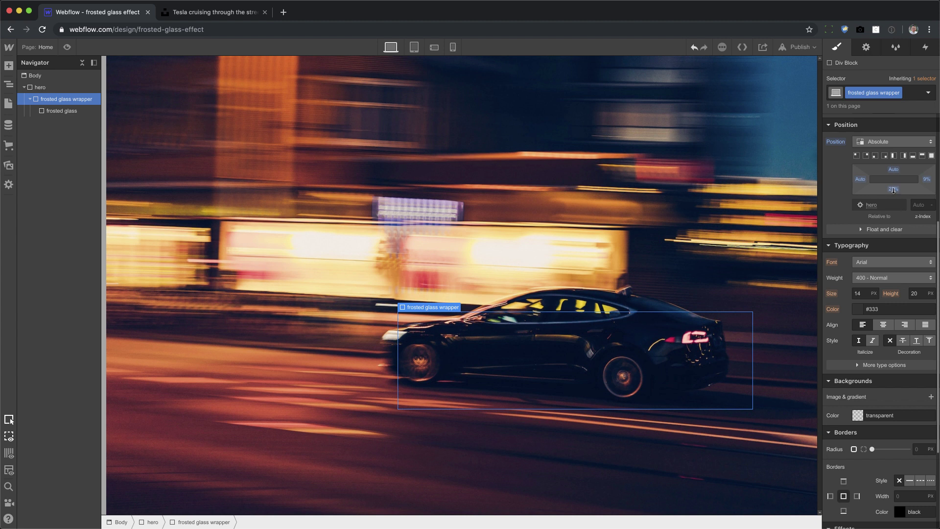
left_click_drag(893, 190, 895, 199)
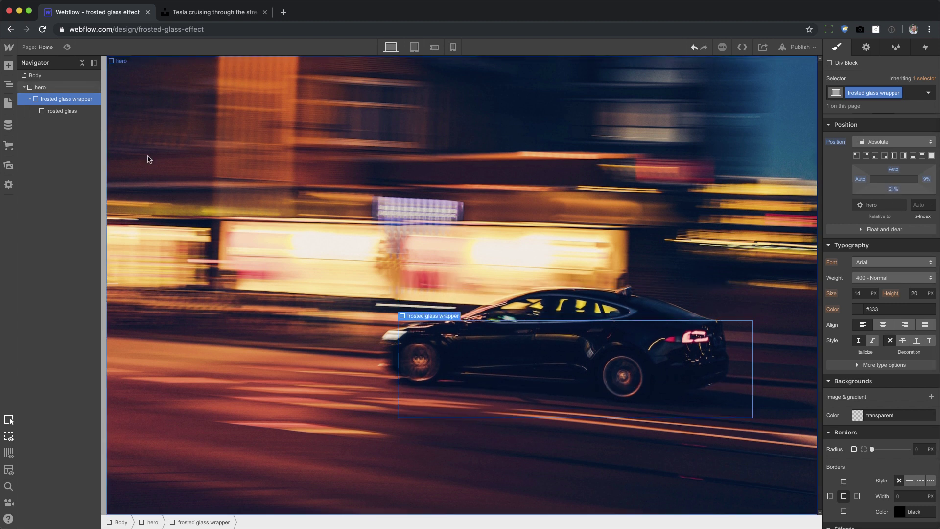
- Add an 8px Blur filter to the frosted glass div
left_click(60, 111)
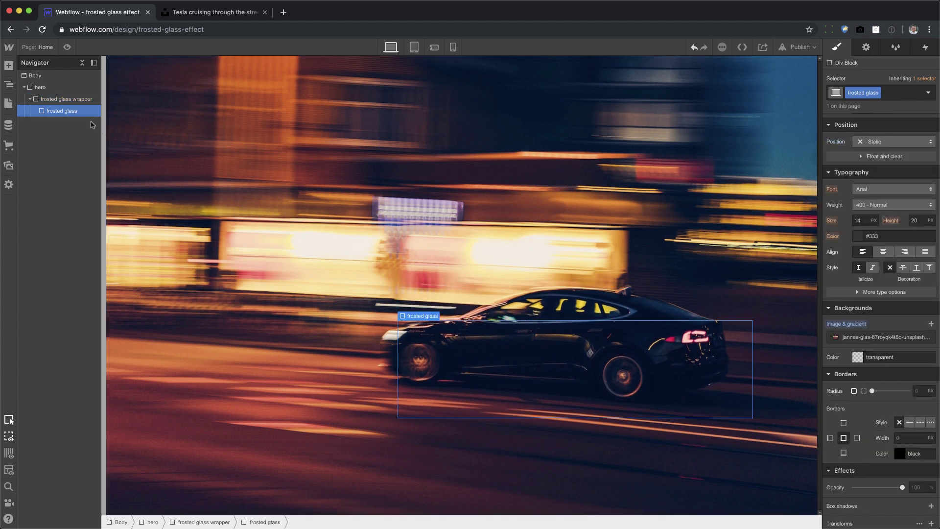
scroll(900, 453, "down", 3)
left_click(930, 478)
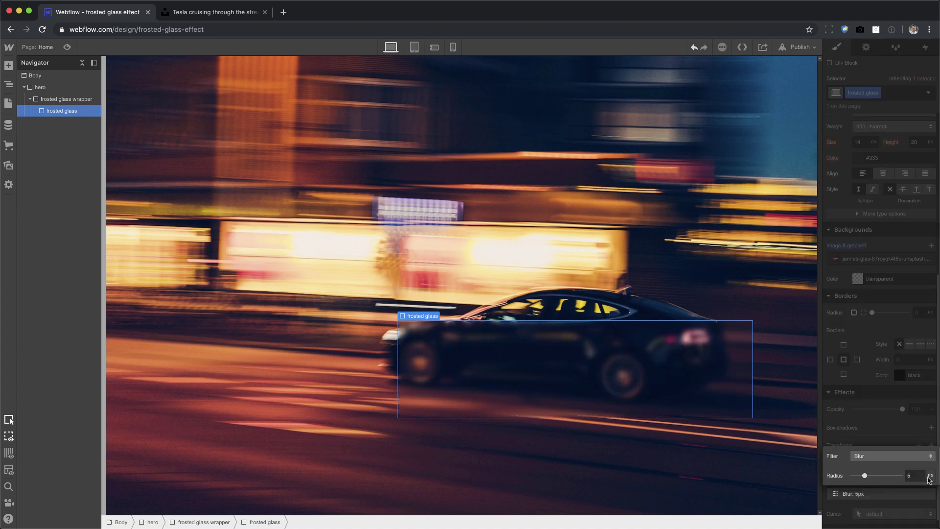
mouse_move(865, 475)
left_mouse_down()
mouse_move(897, 473)
mouse_move(873, 469)
left_mouse_up()
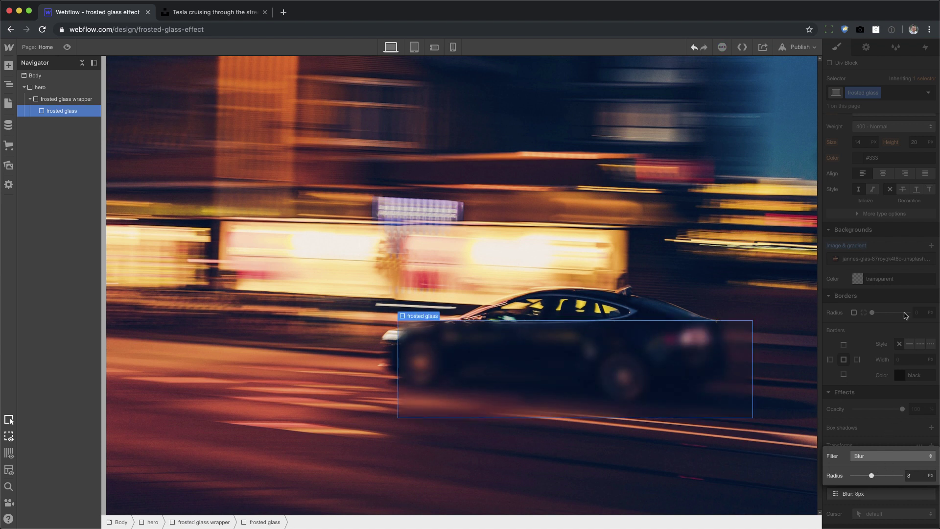
left_click(903, 249)
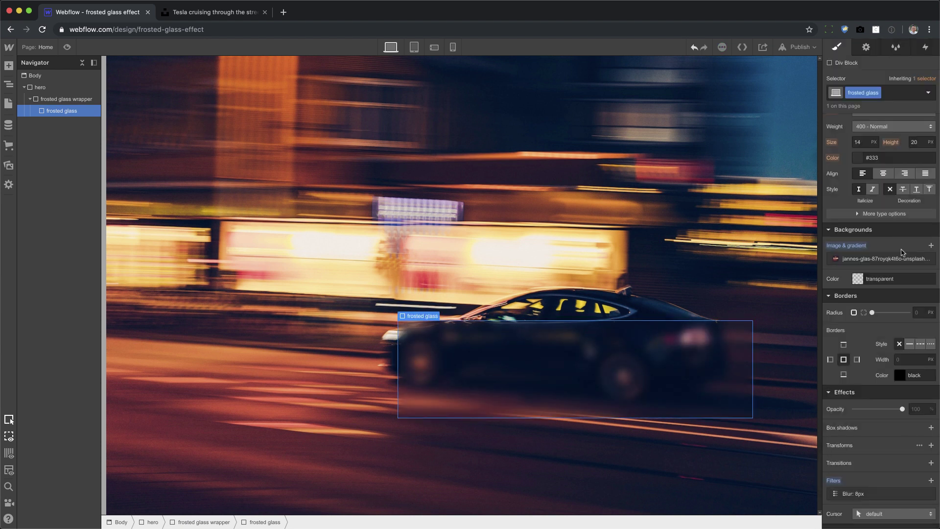
- Add a white rgba(255,255,255,0.13) tint layer to the frosted glass div and check it in Preview
left_click(931, 246)
left_click(926, 278)
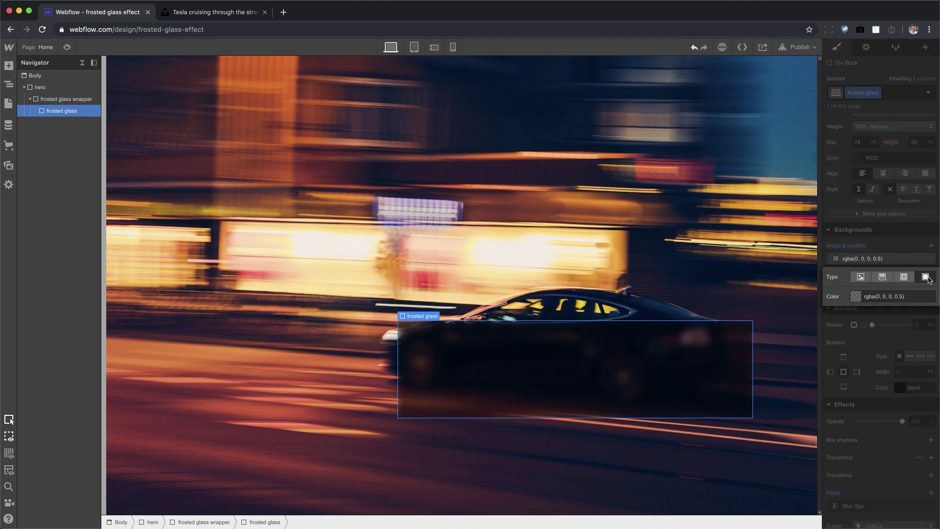
left_click(856, 297)
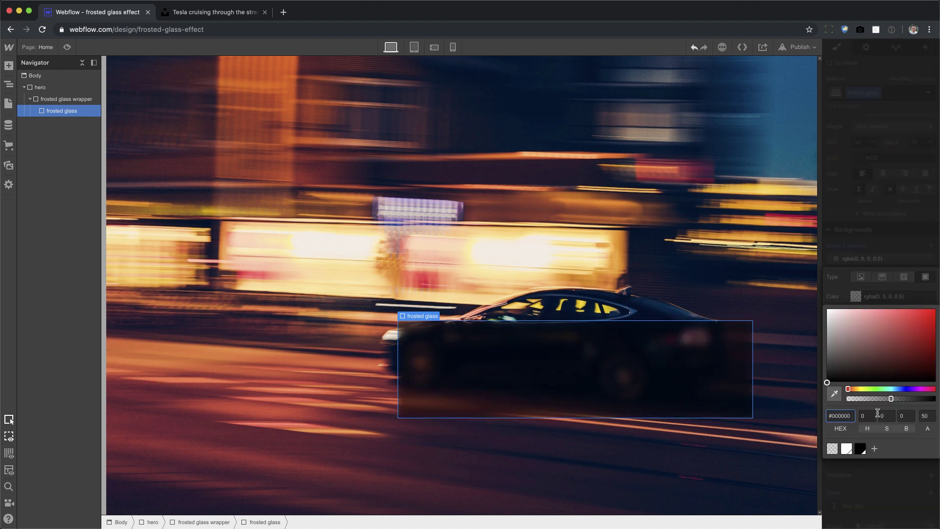
left_click_drag(839, 353, 827, 310)
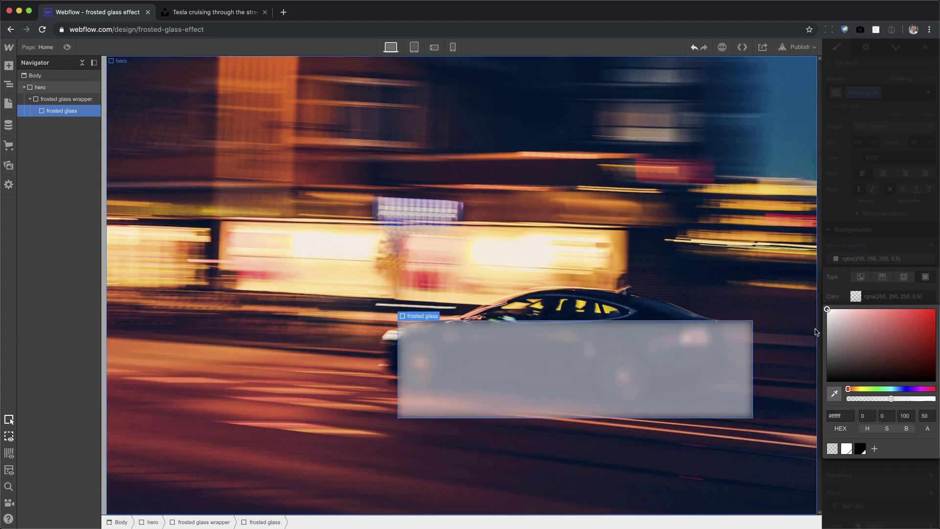
left_click_drag(891, 398, 859, 398)
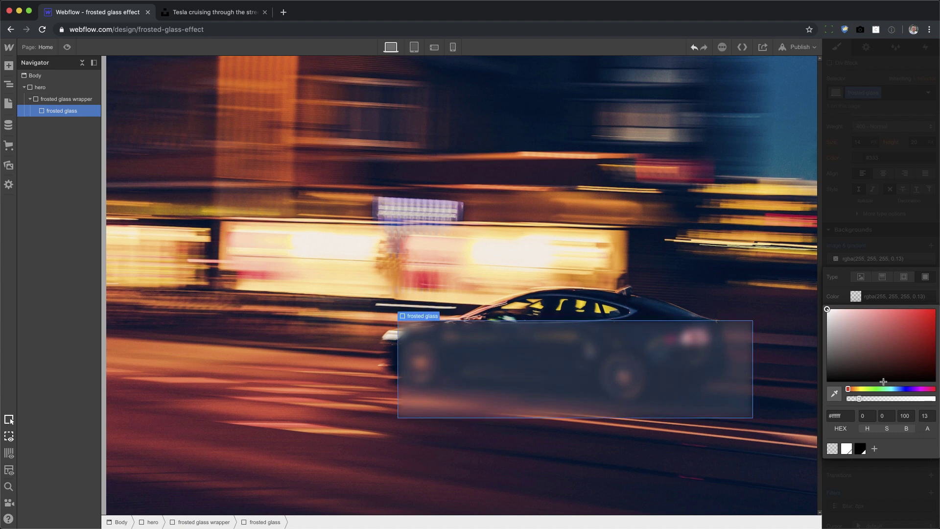
left_click(904, 228)
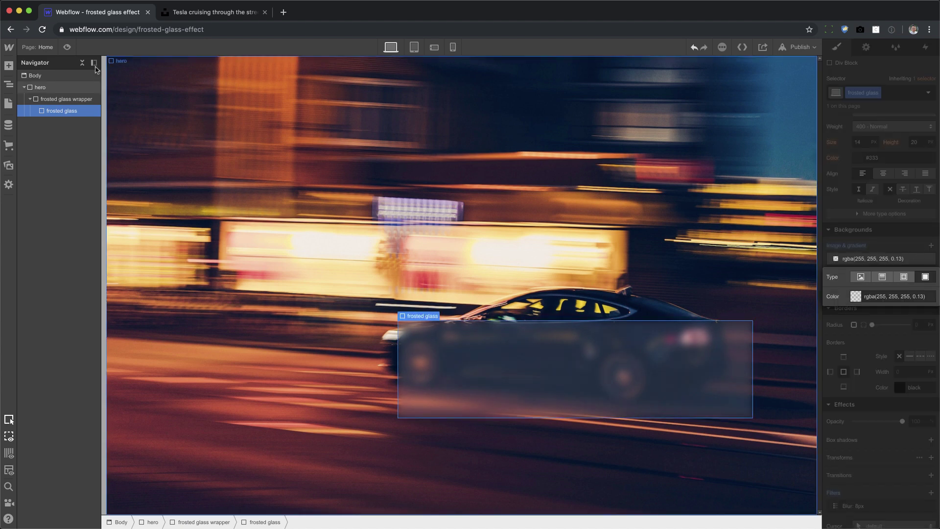
left_click(68, 47)
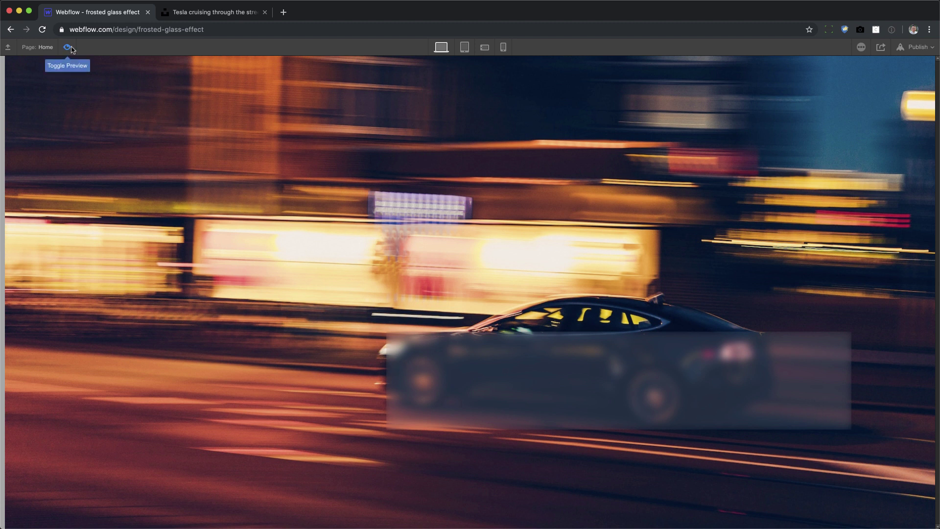
left_click(68, 47)
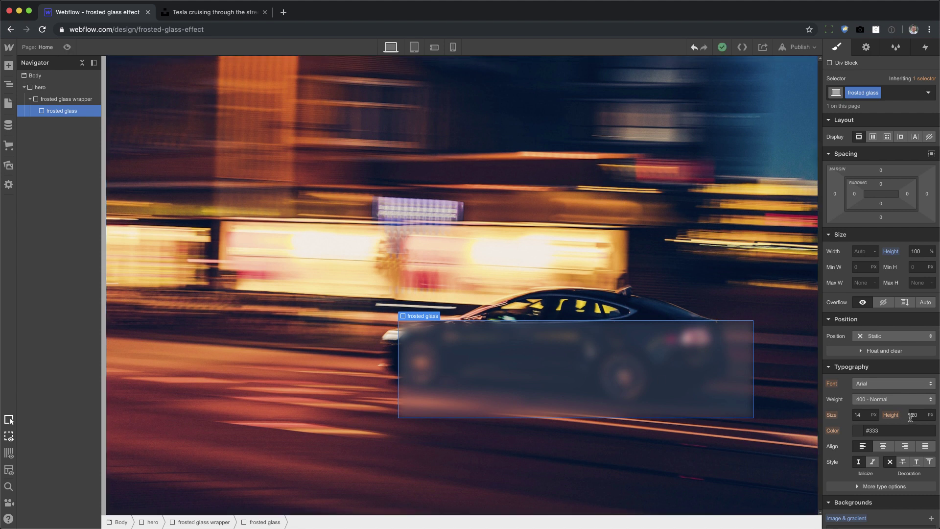
- Move the frosted glass wrapper to 15% bottom, 16% right and widen it to 70%
scroll(911, 418, "down", 2)
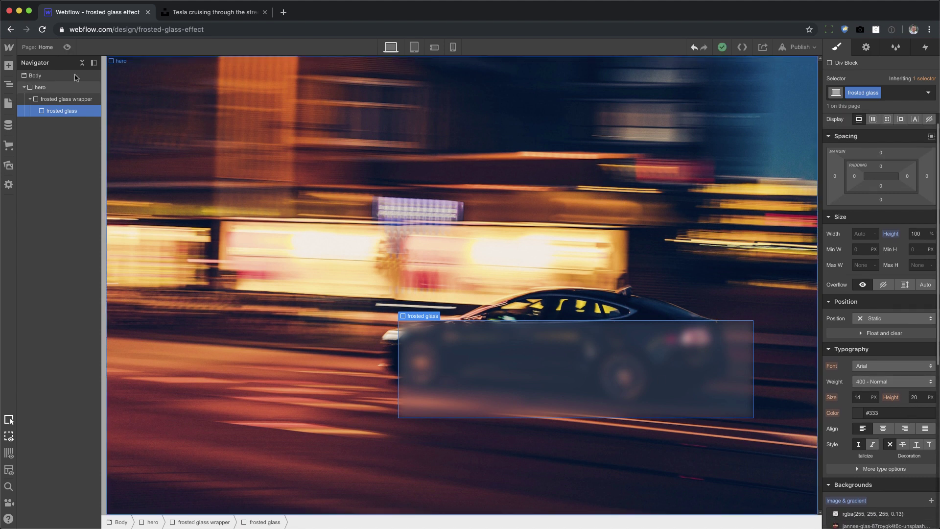
left_click(64, 99)
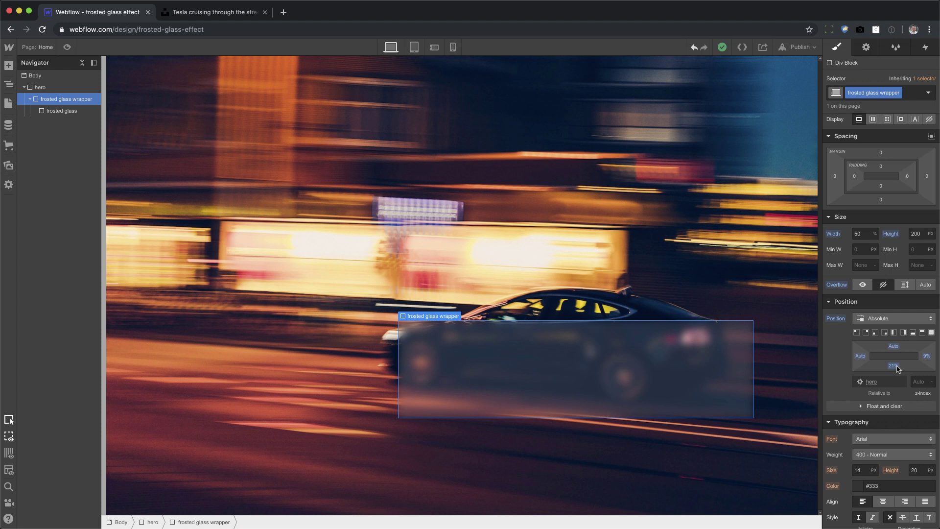
mouse_move(898, 368)
left_mouse_down()
mouse_move(897, 349)
mouse_move(896, 394)
mouse_move(893, 314)
mouse_move(898, 375)
mouse_move(923, 364)
mouse_move(910, 365)
left_mouse_up()
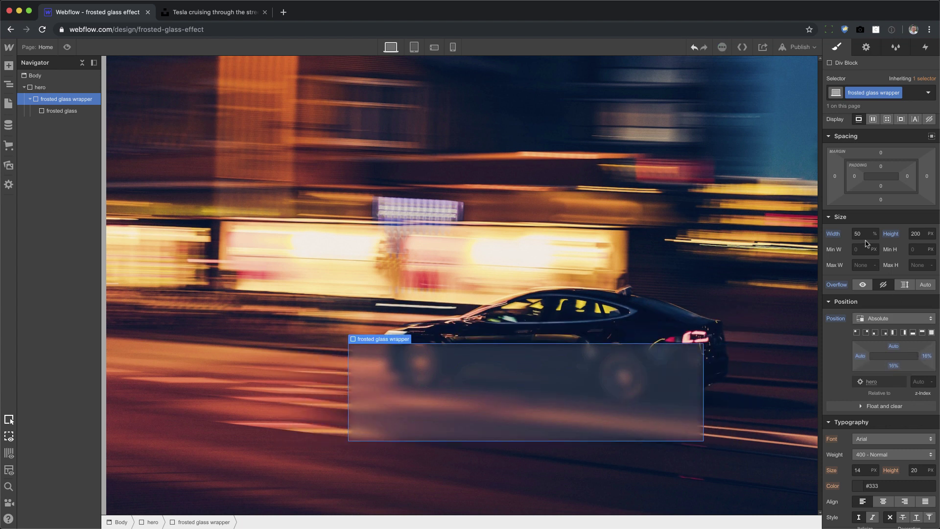
key("shift+Up")
key("shift+Up")
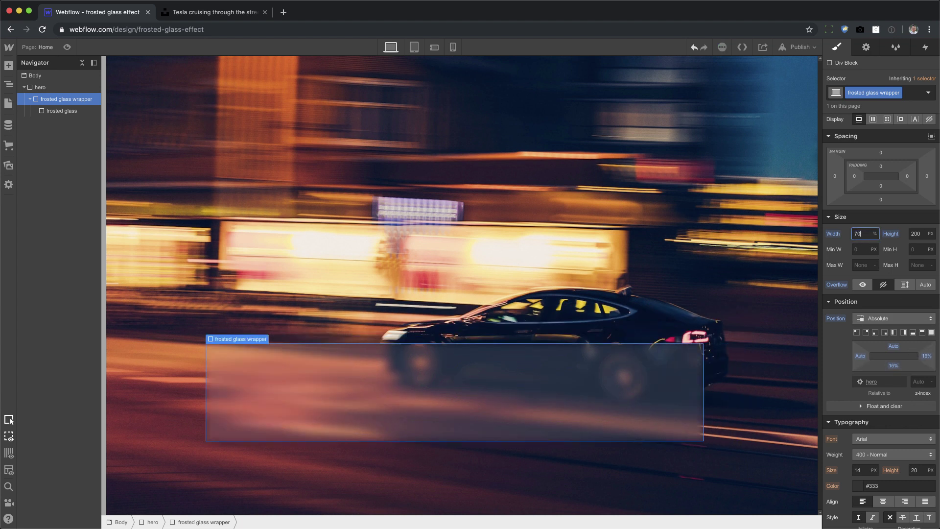
key("shift+Up")
key("shift+Up")
key("shift+Up")
key("shift+Up")
key("shift+Up")
key("shift+Up")
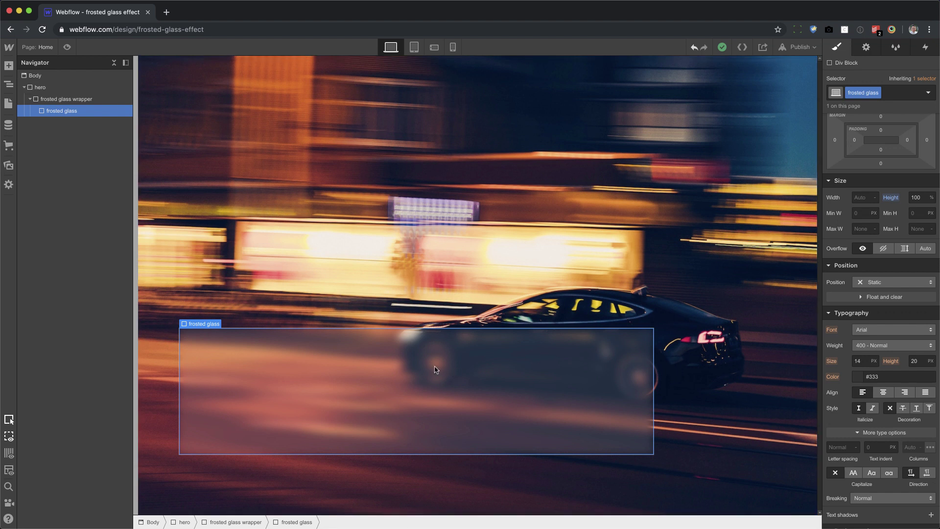
- Add a Text Block inside the frosted glass panel and edit its text
key("a")
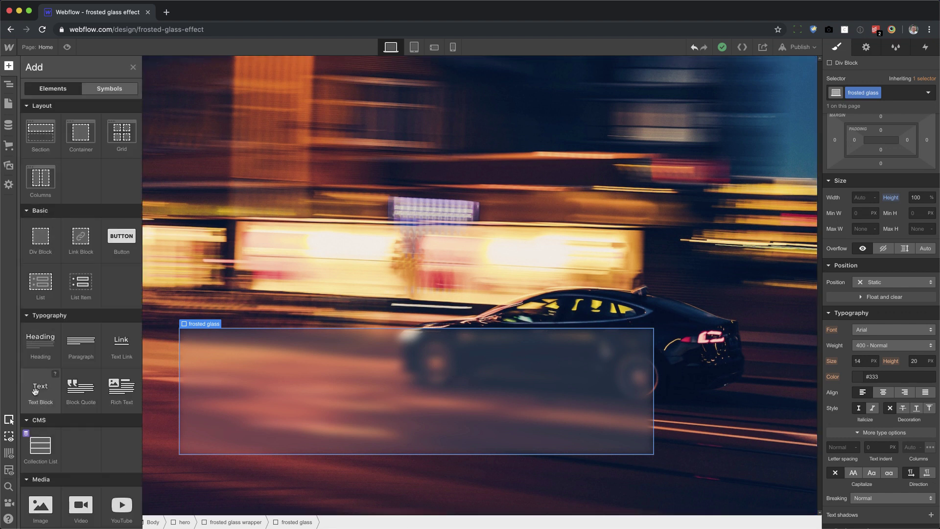
left_click_drag(36, 390, 384, 375)
double_click(410, 396)
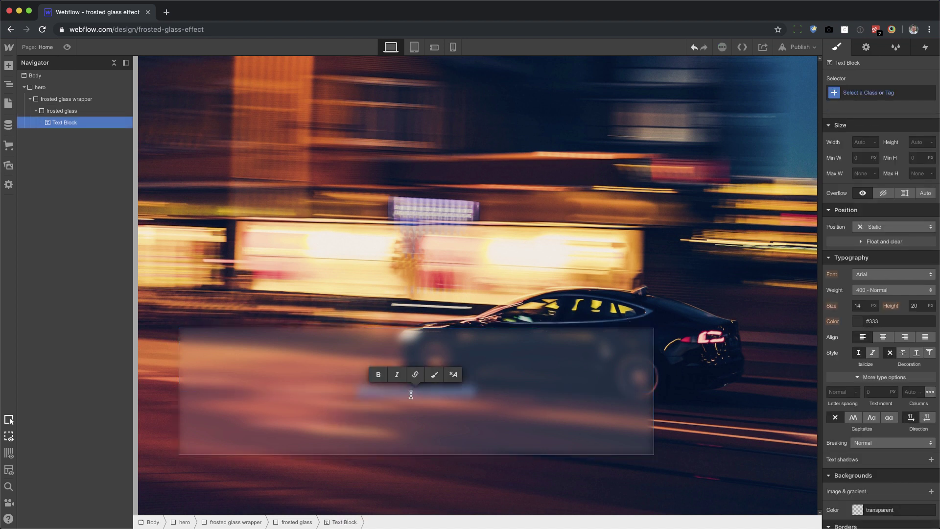
key("BackSpace")
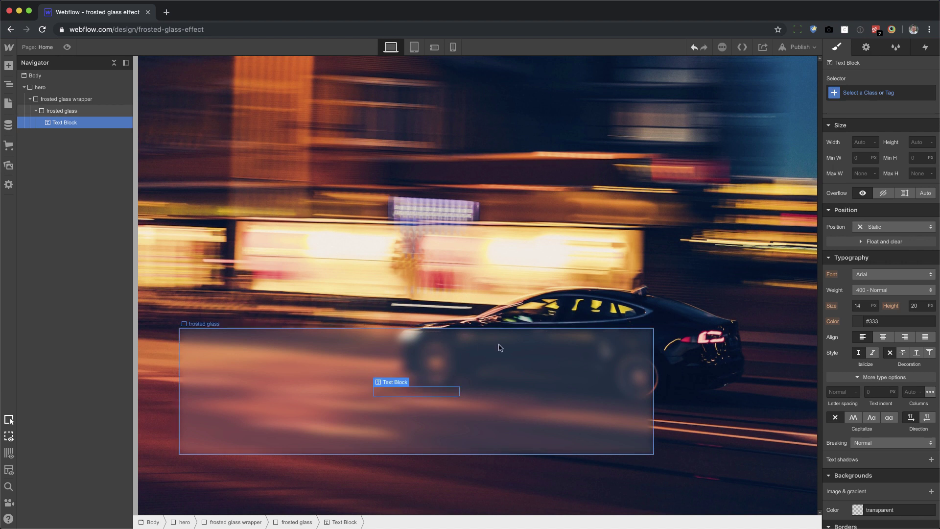
- Set the frosted glass panel's typography colour to white
left_click(498, 345)
left_click(872, 346)
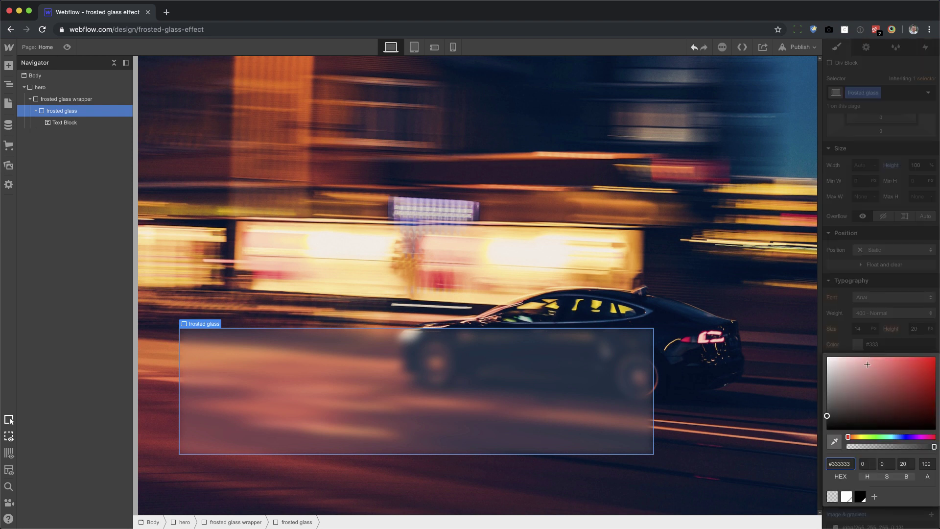
left_click_drag(851, 375, 815, 343)
left_click(892, 348)
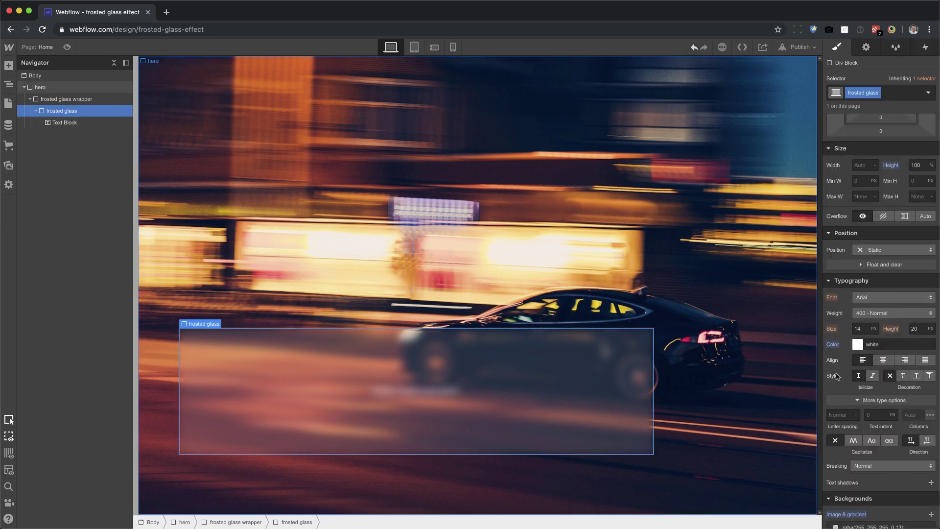
- Temporarily disable the 8px blur and correct the text to 'EVERYTHING IS BLURRY'
scroll(867, 438, "down", 10)
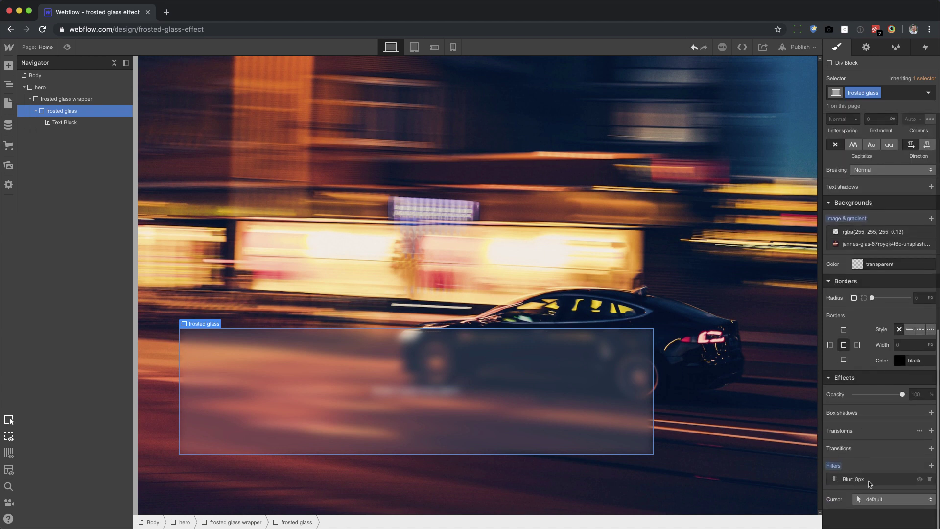
left_click(920, 480)
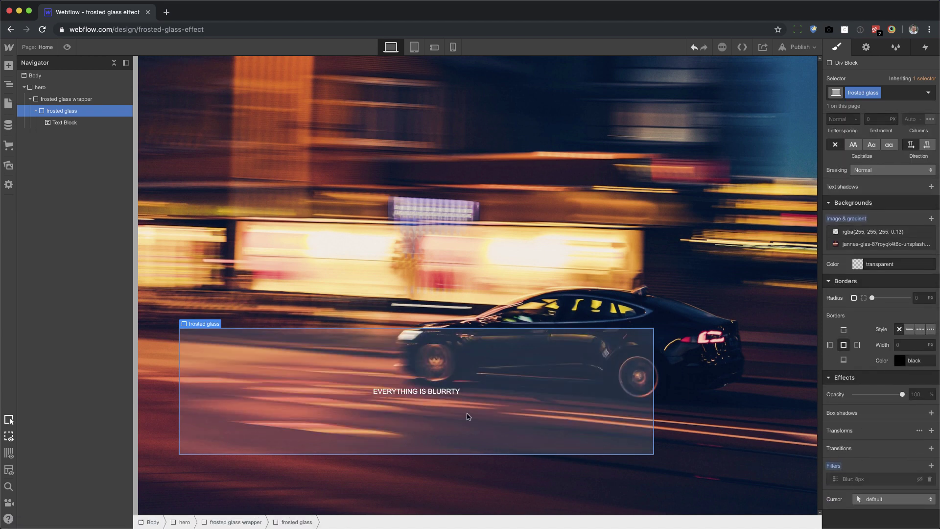
double_click(447, 393)
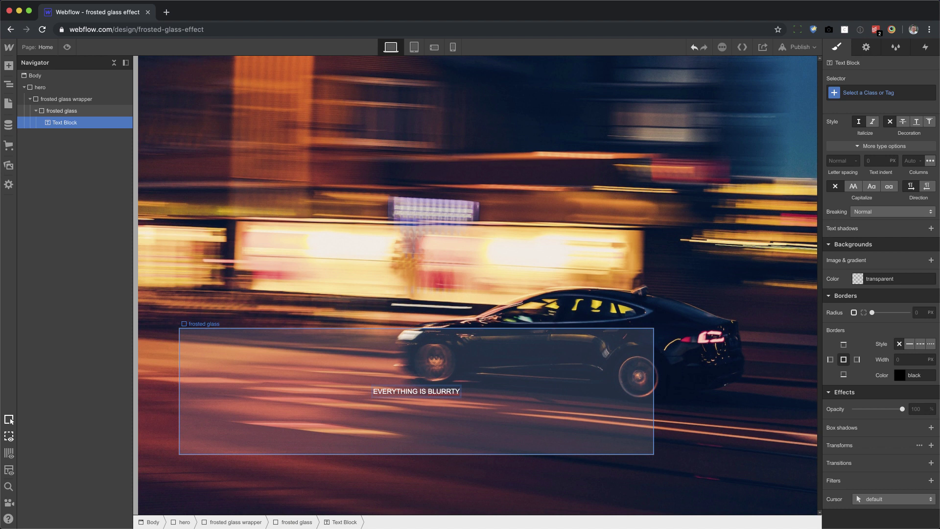
key("BackSpace")
key("BackSpace")
type("R")
key("Escape")
- Re-enable the 8px blur on frosted glass, then delete its text block
left_click(536, 396)
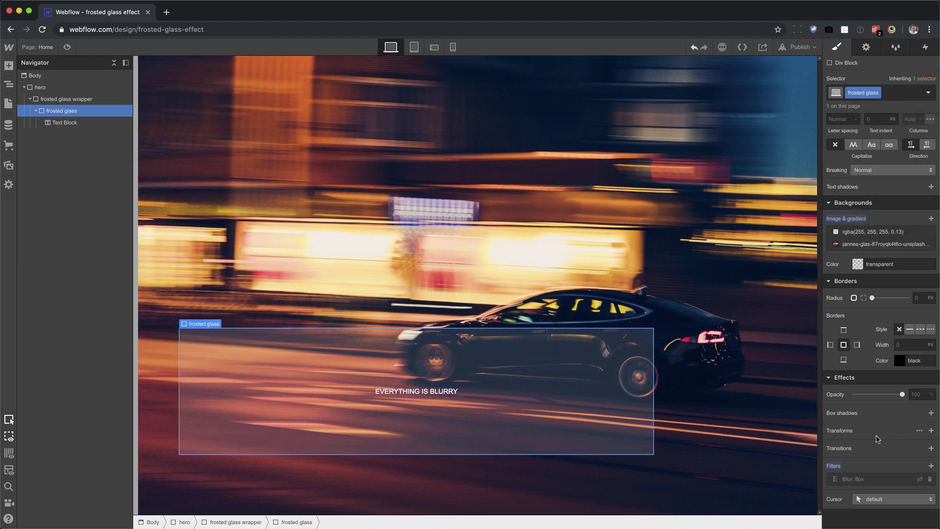
left_click(919, 480)
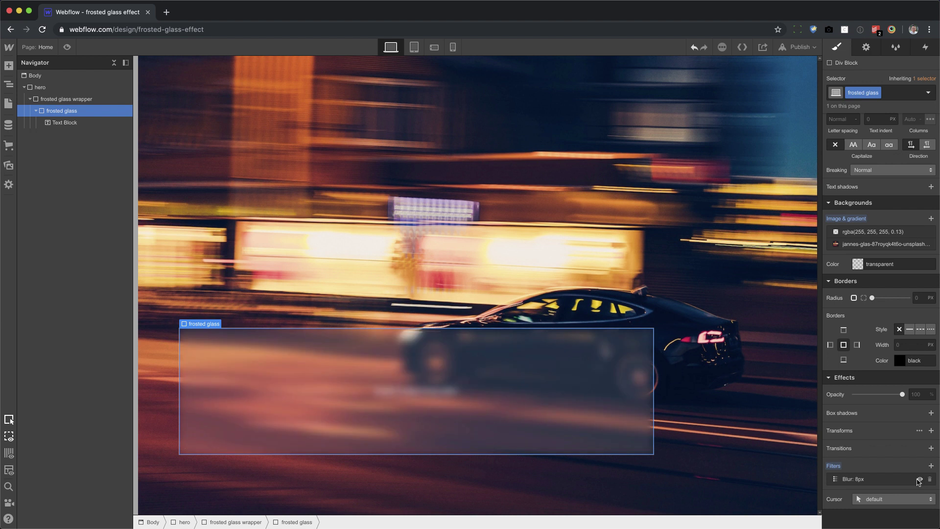
left_click(443, 394)
key("Delete")
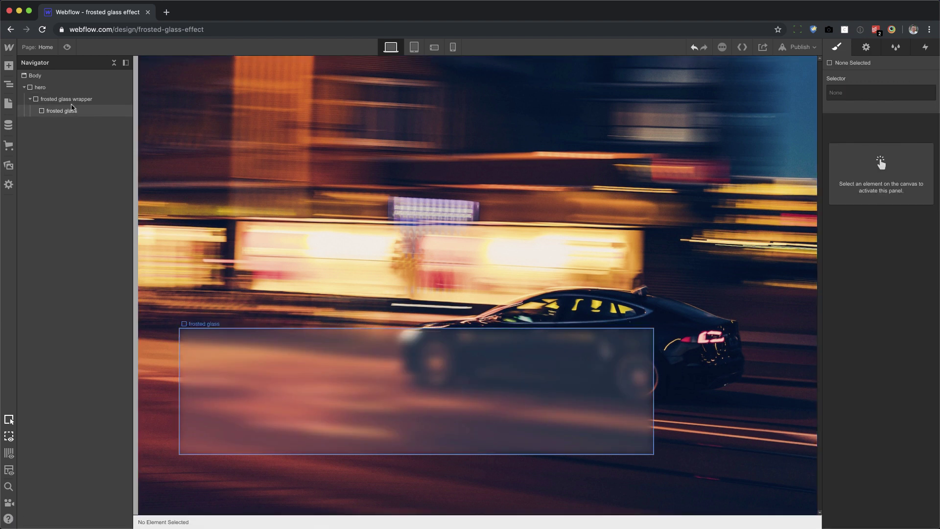
left_click(68, 98)
- Add a Div Block beside frosted glass in the wrapper, absolutely positioned at 0% on all sides
key("a")
left_click_drag(43, 236, 86, 124)
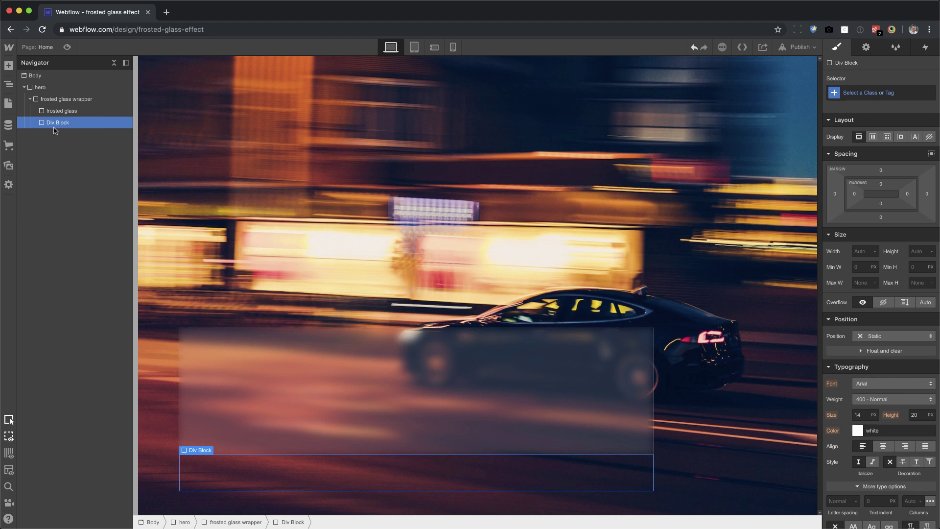
left_click(882, 337)
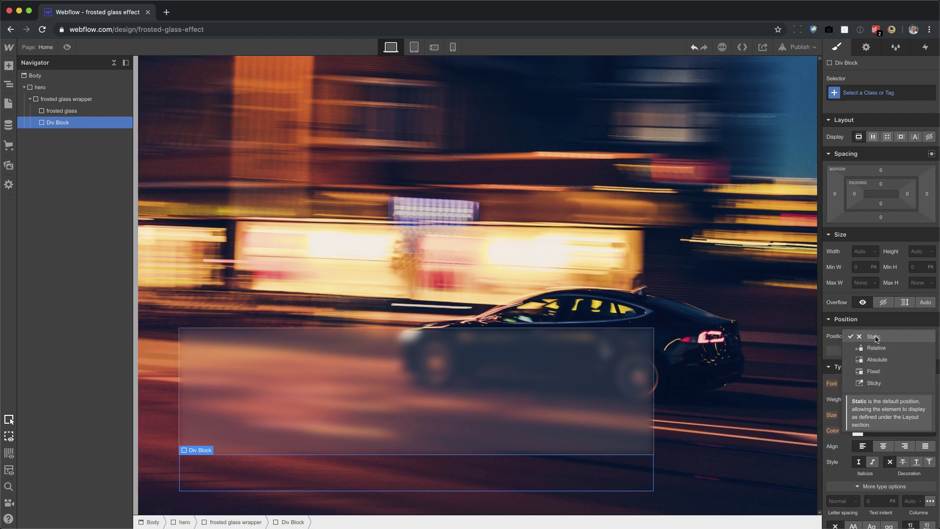
left_click(892, 361)
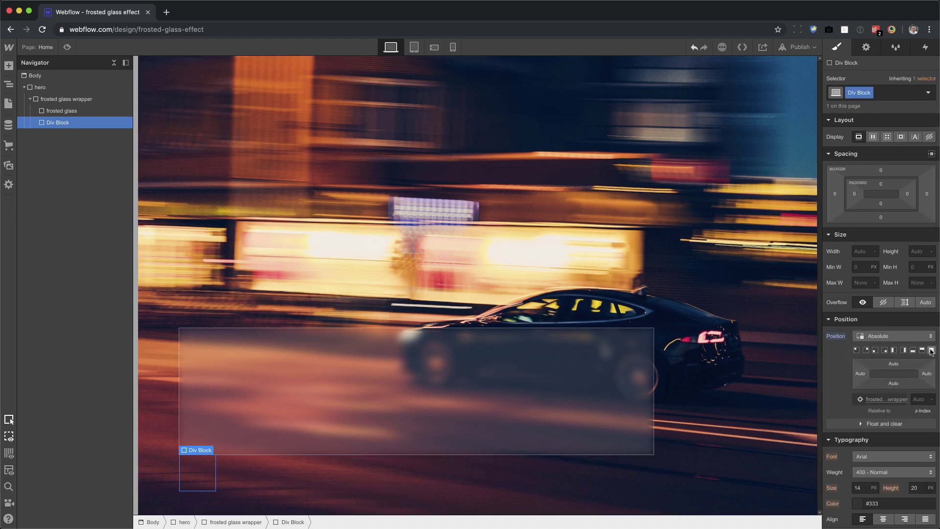
left_click(931, 350)
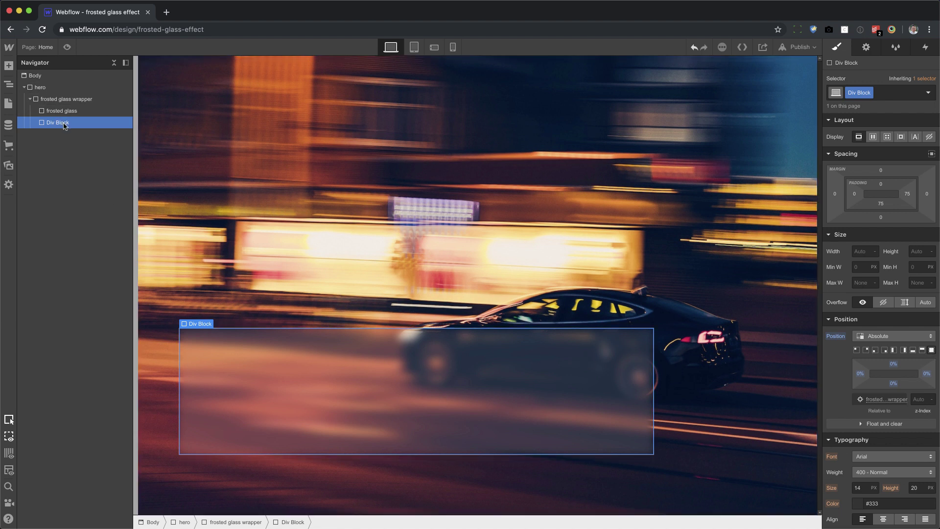
- Undo the 75 padding, then insert a Text Block reading 'FROSTED GLASS EFFECT' into the Div Block
key("super+z")
key("super+e")
type("TEXT")
key("Down")
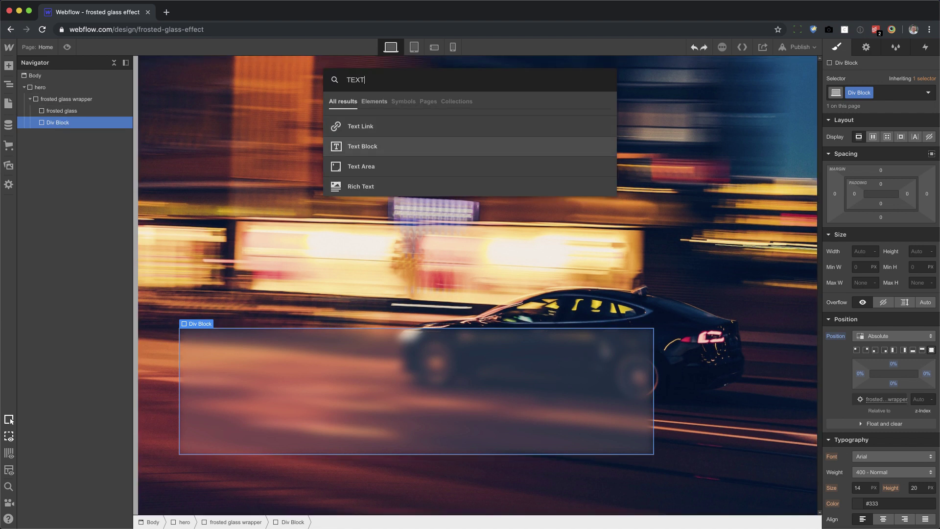
key("Return")
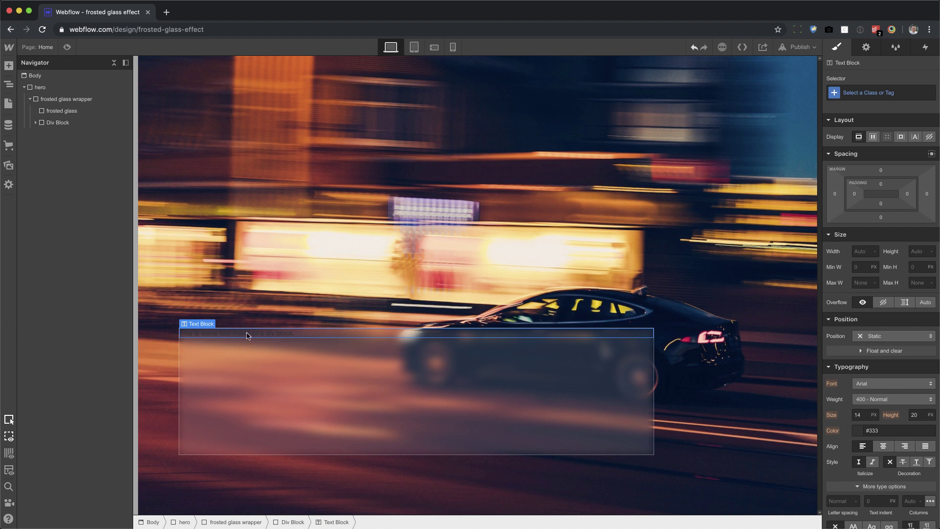
double_click(248, 333)
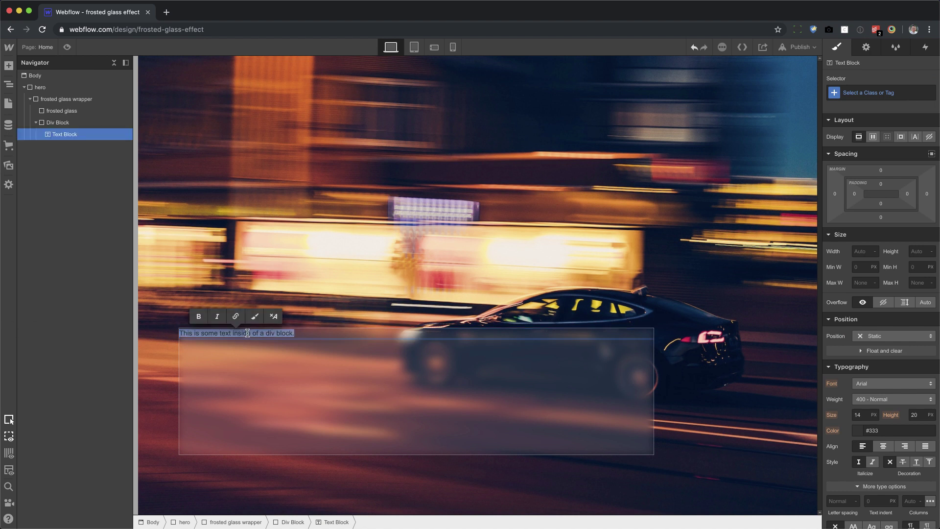
key("BackSpace")
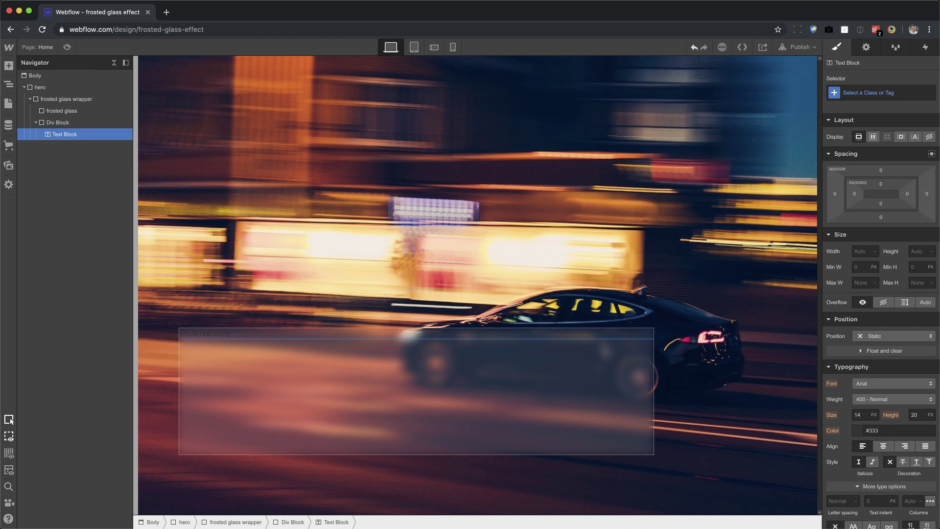
key("Escape")
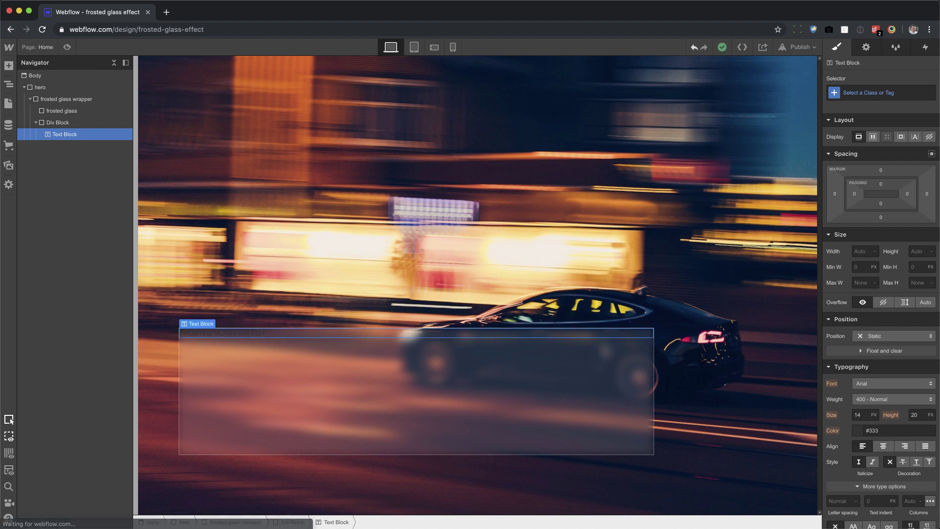
key("Escape")
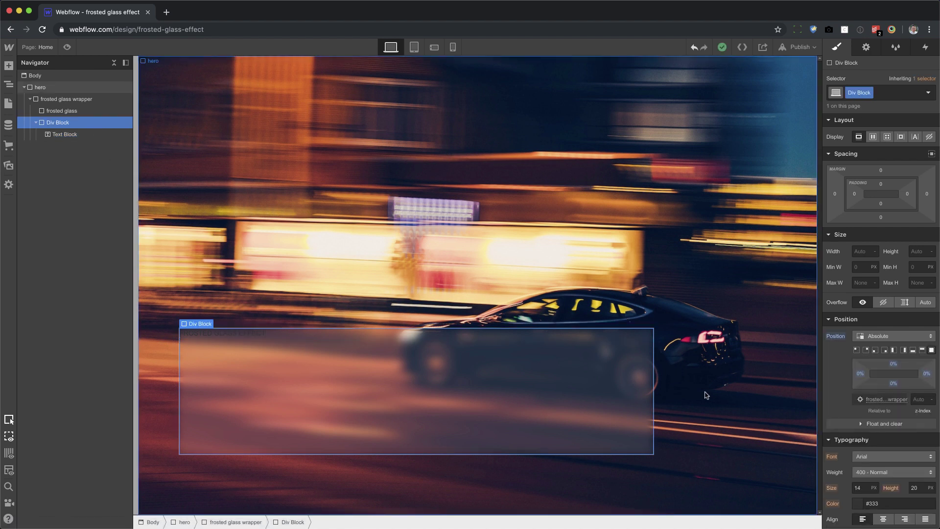
- Style the overlay div's text white, Montserrat, with 5px letter spacing
scroll(870, 403, "down", 2)
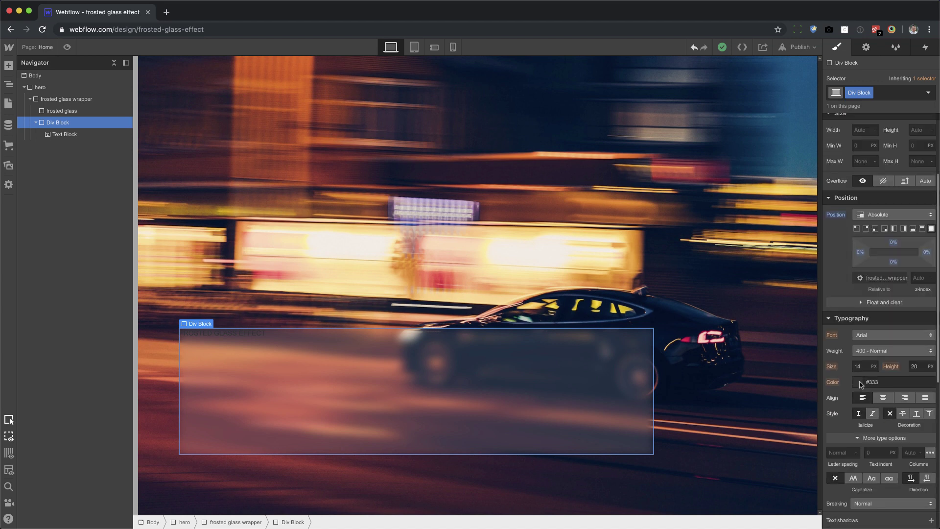
left_click(858, 382)
left_click_drag(858, 277, 803, 196)
key("Escape")
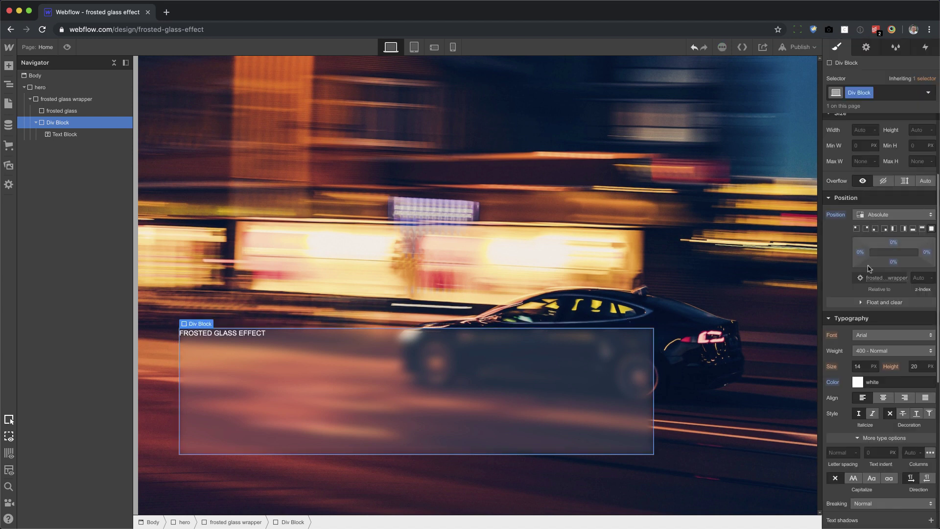
left_click(881, 335)
left_click(882, 356)
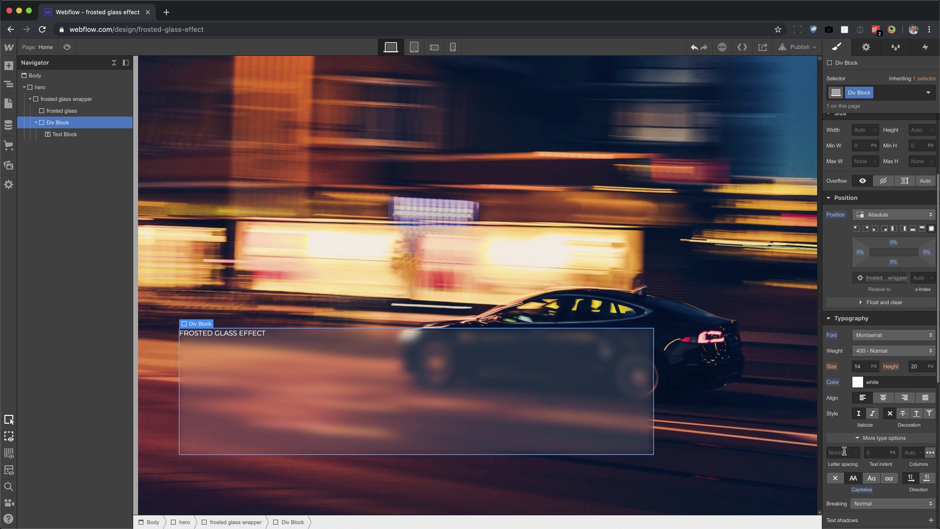
left_click(844, 451)
type("5")
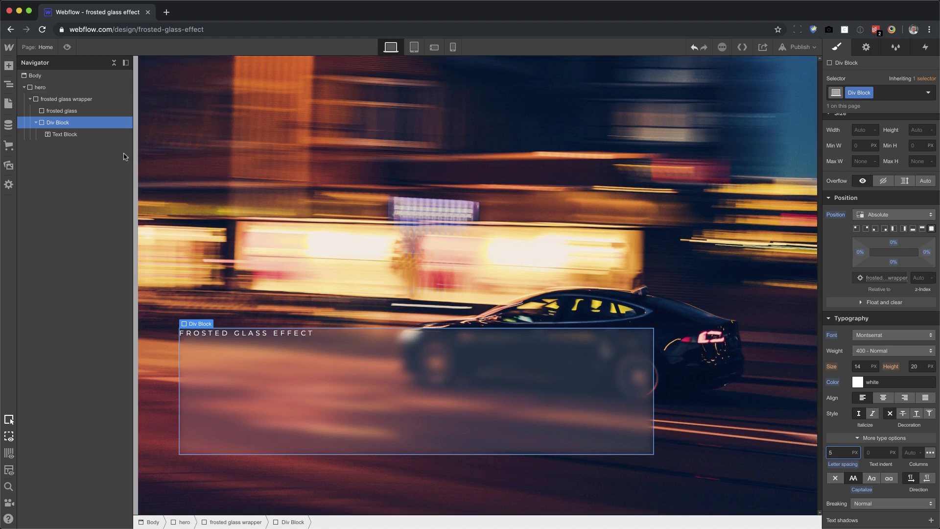
- Give the overlay Div Block 27px padding on all sides
left_click(100, 136)
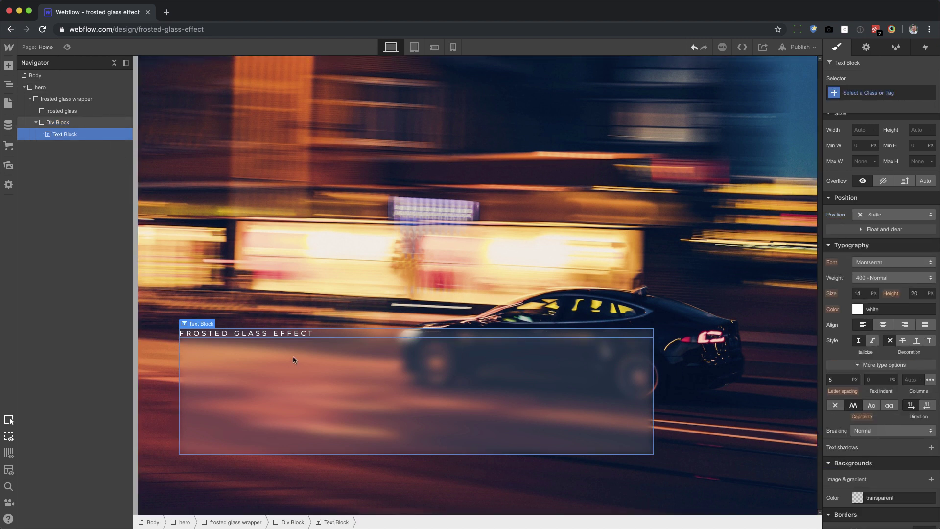
left_click(389, 402)
scroll(901, 240, "up", 5)
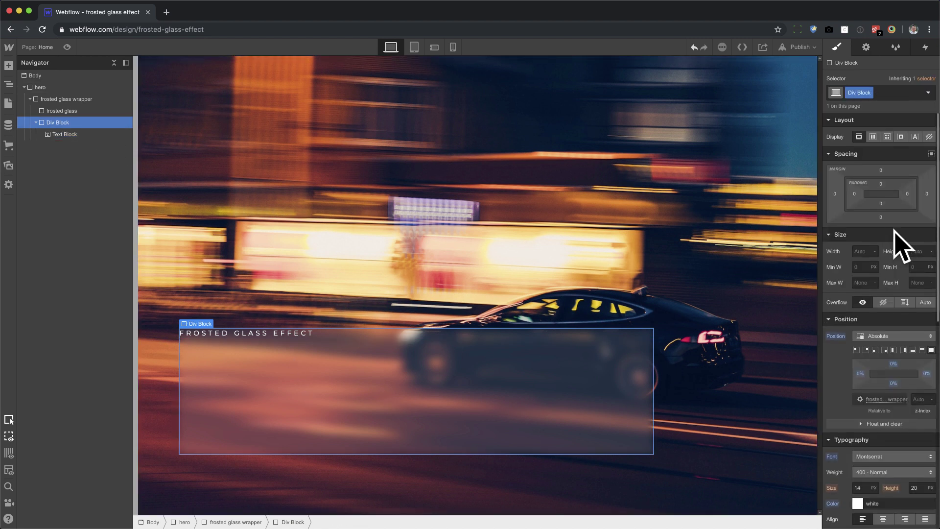
left_click_drag(890, 211, 895, 220)
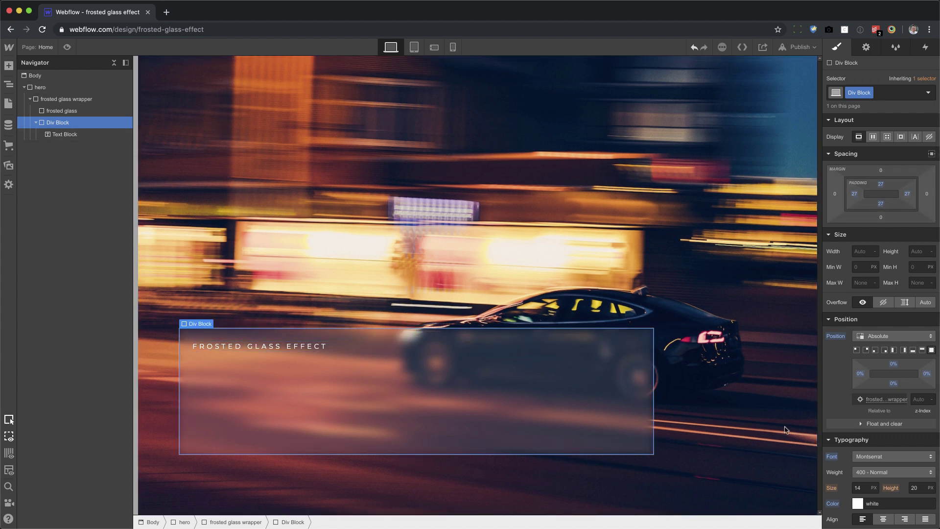
- Set the overlay div's font size to 30px with line height 1
scroll(865, 447, "down", 3)
left_click(858, 379)
type("40")
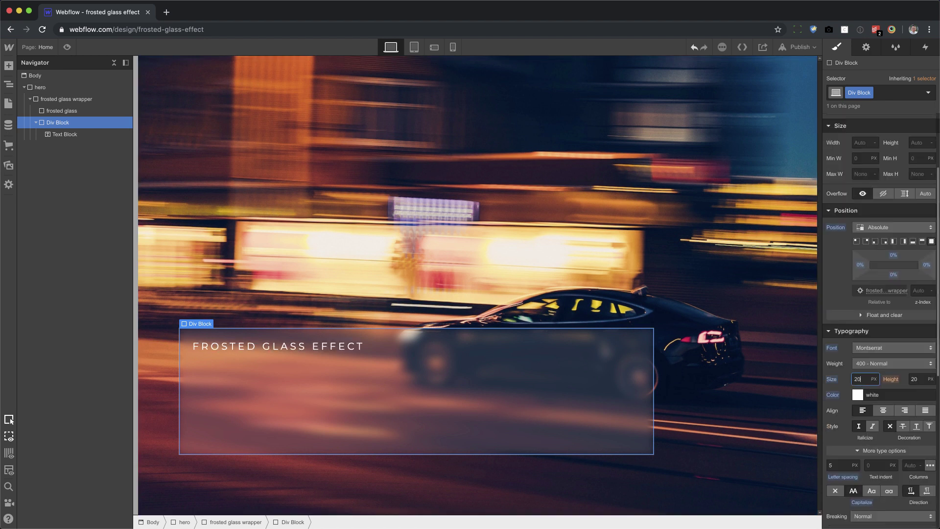
key("BackSpace")
key("BackSpace")
type("30")
key("Tab")
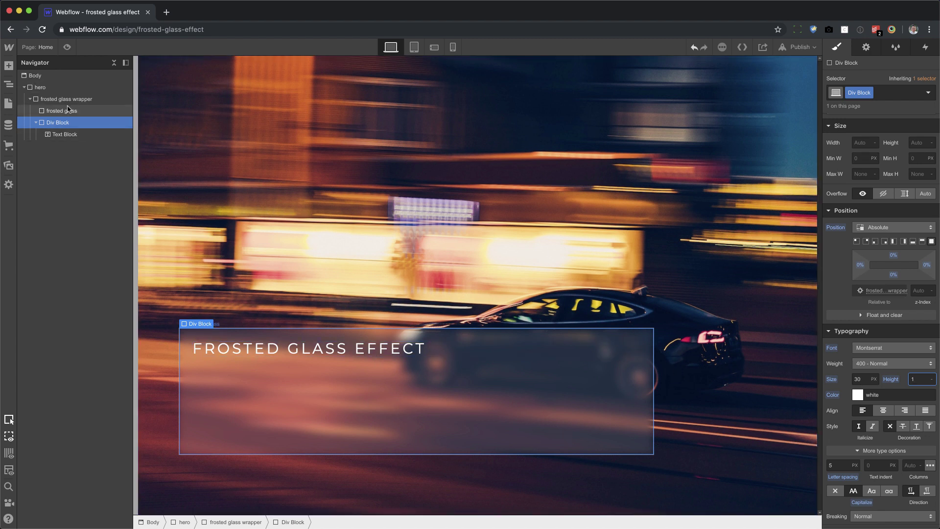
- Give the overlay Div Block a z-index of 1
left_click(69, 110)
left_click(72, 122)
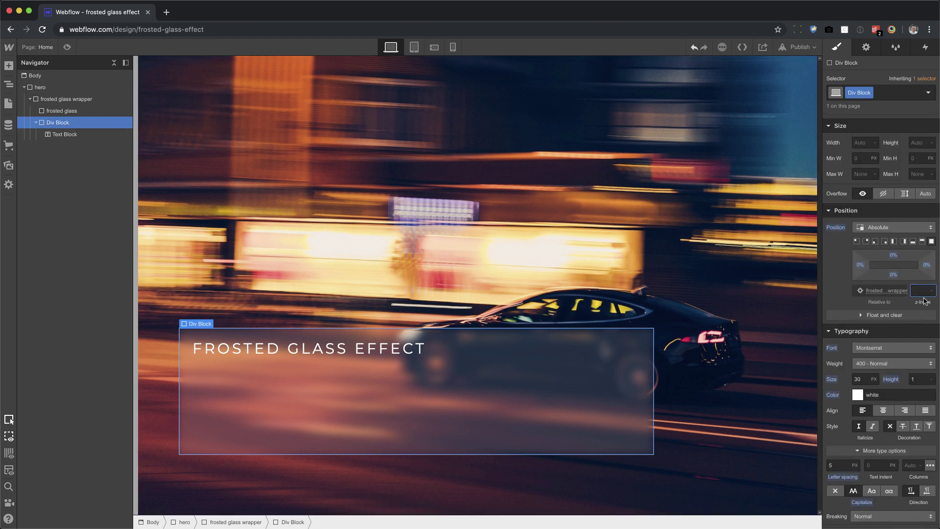
type("1")
- Paste the pre-styled 'LEARN HOW TO CREATE THIS EFFECT' button into the overlay Div Block
key("super+v")
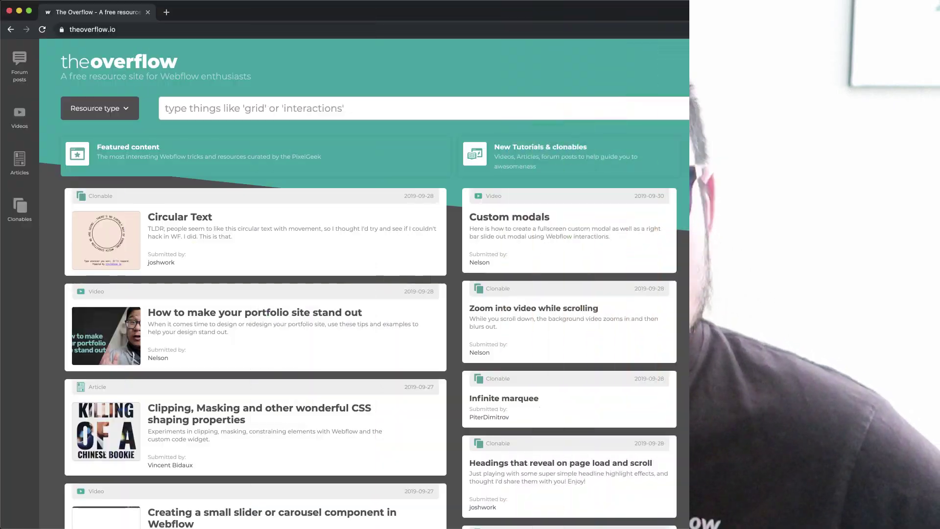
- Browse the homepage, preview the full screen snap video, and filter resources by Interactions
scroll(328, 365, "down", 5)
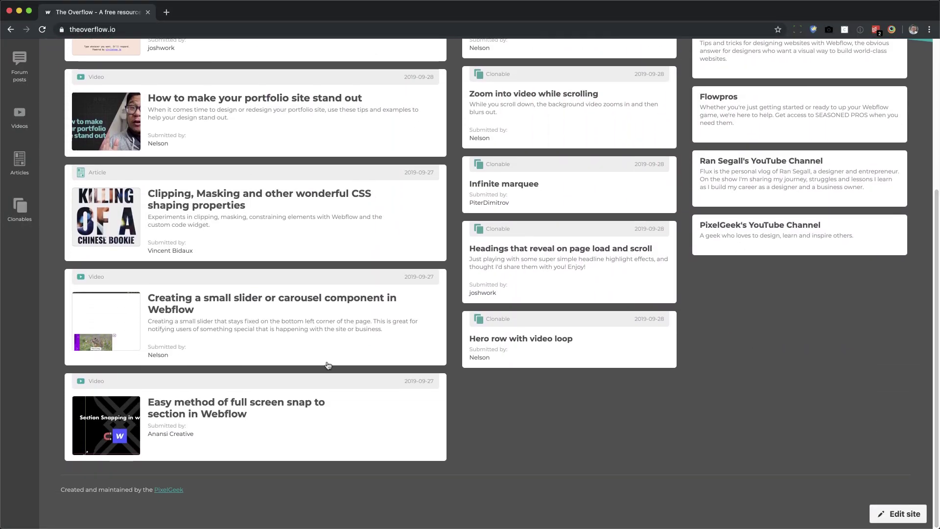
left_click(130, 420)
left_click(752, 308)
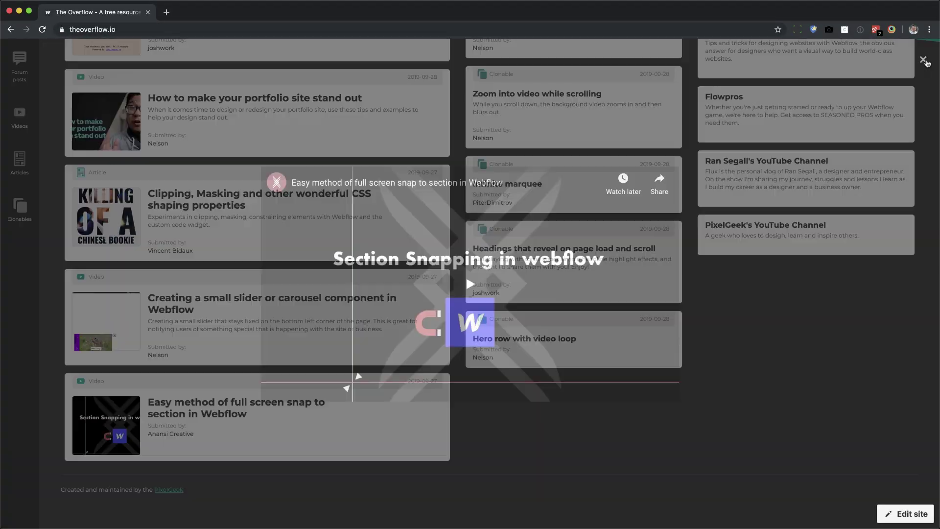
scroll(377, 371, "up", 2)
scroll(377, 371, "up", 2)
left_click(109, 101)
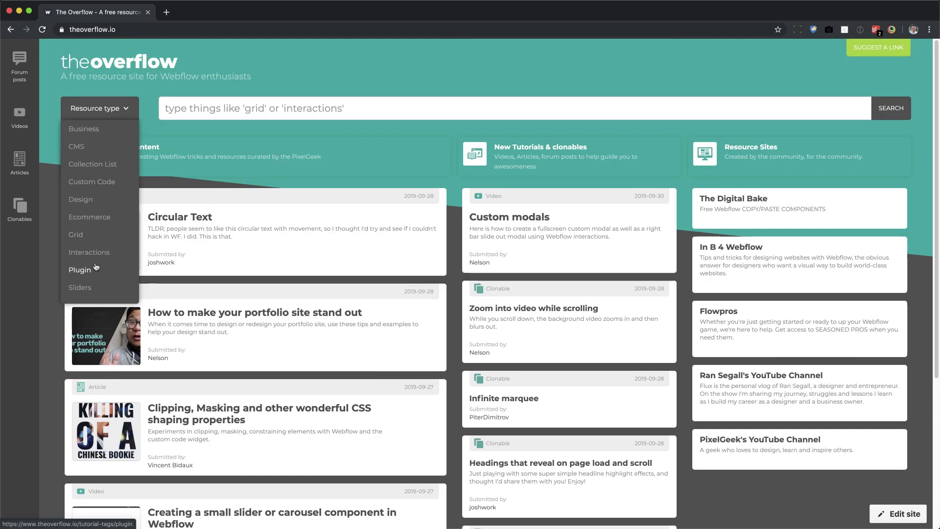
left_click(98, 252)
- Visit the Forum posts, Videos and Articles listings, ending on Clonables
scroll(674, 322, "down", 3)
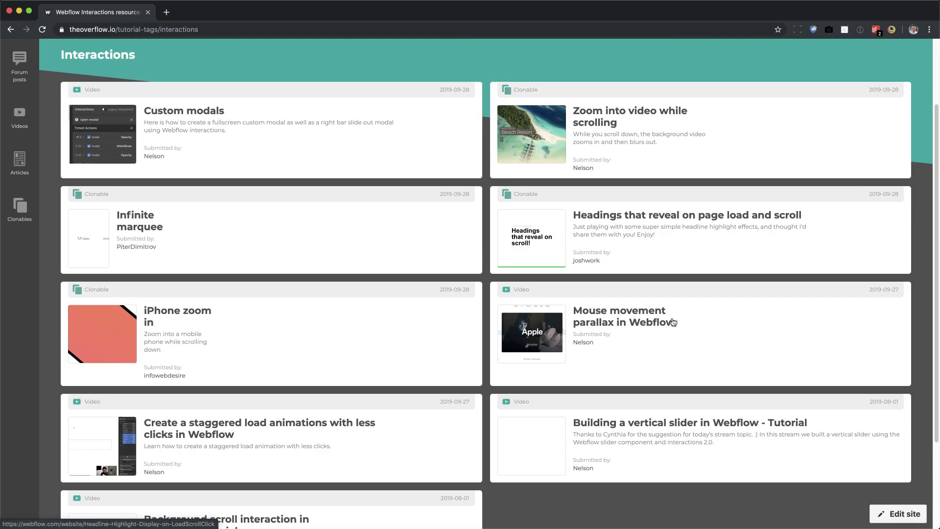
left_click(20, 67)
left_click(19, 115)
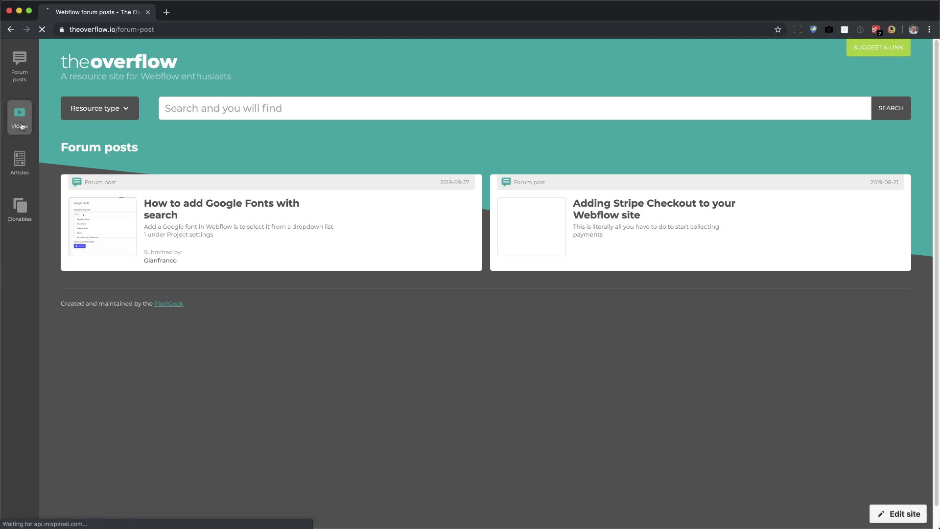
left_click(19, 161)
left_click(21, 214)
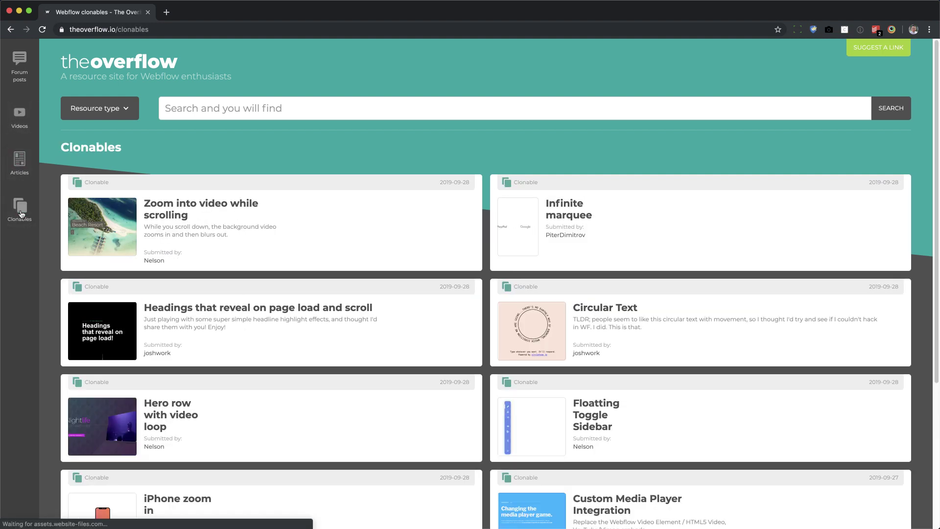